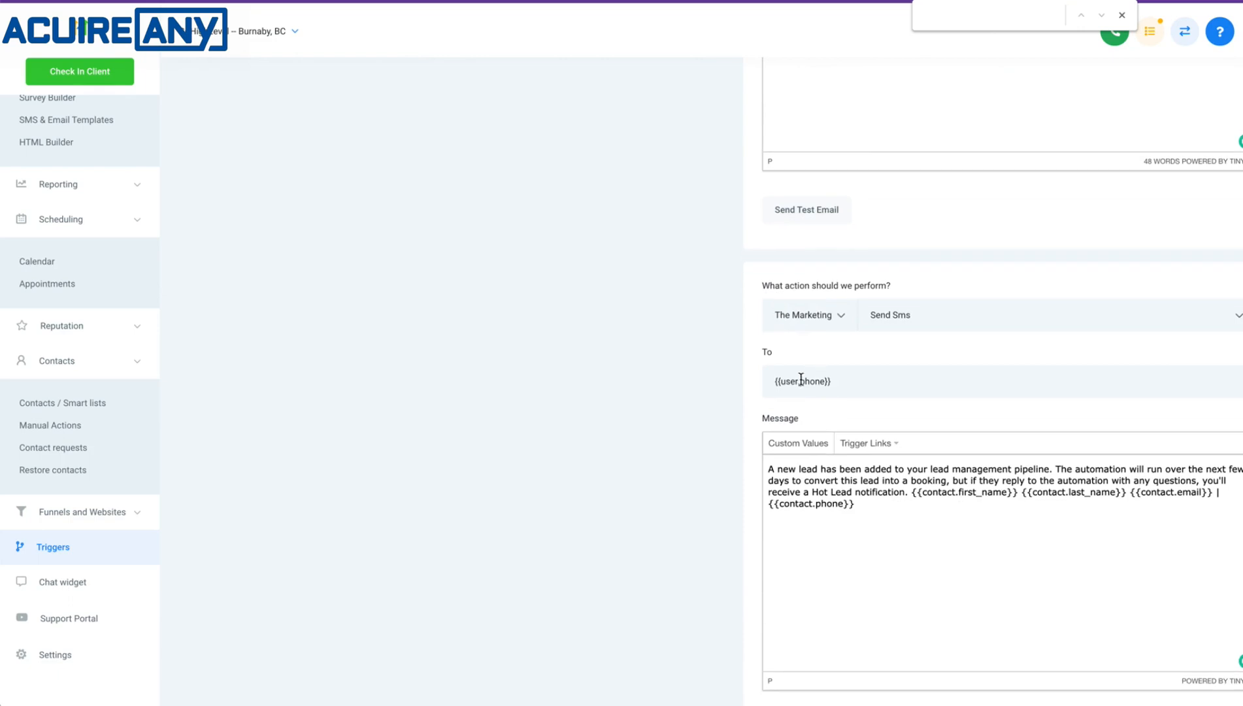
Step: Inspect the HTML source code of the message in the Send Email action and close it
click(887, 386)
scroll(909, 363, up, 8)
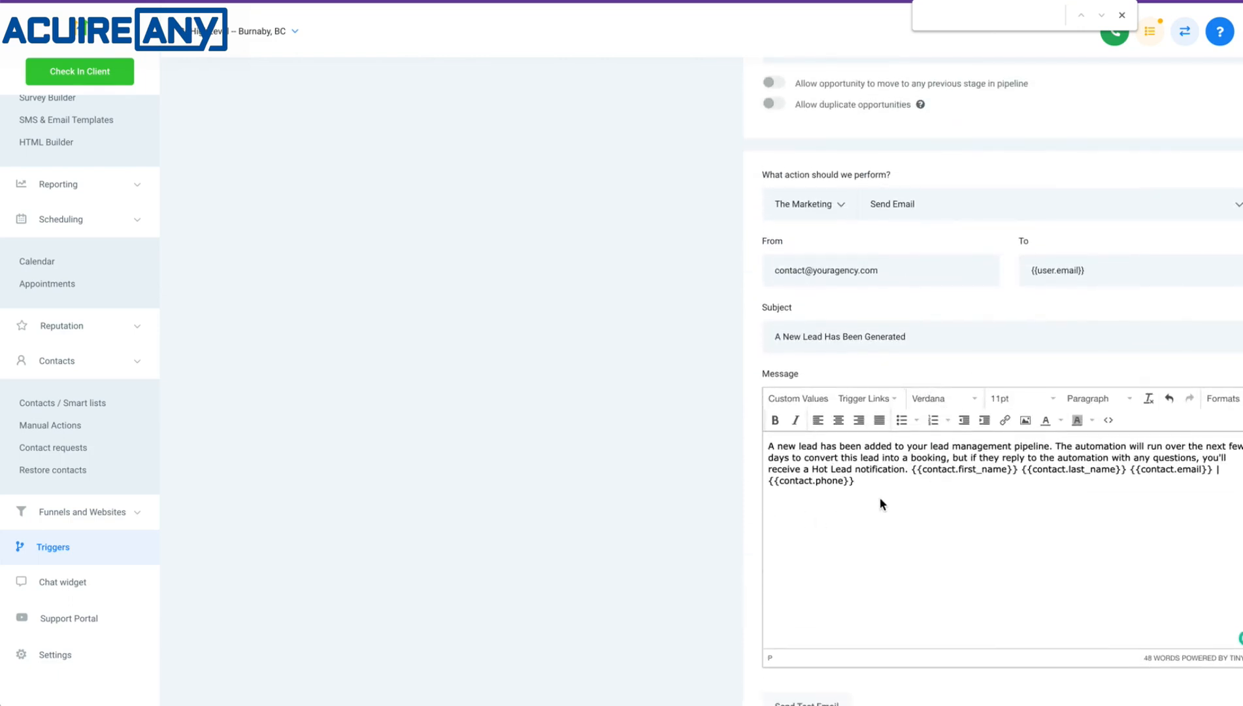
drag(881, 504, 735, 410)
click(1050, 505)
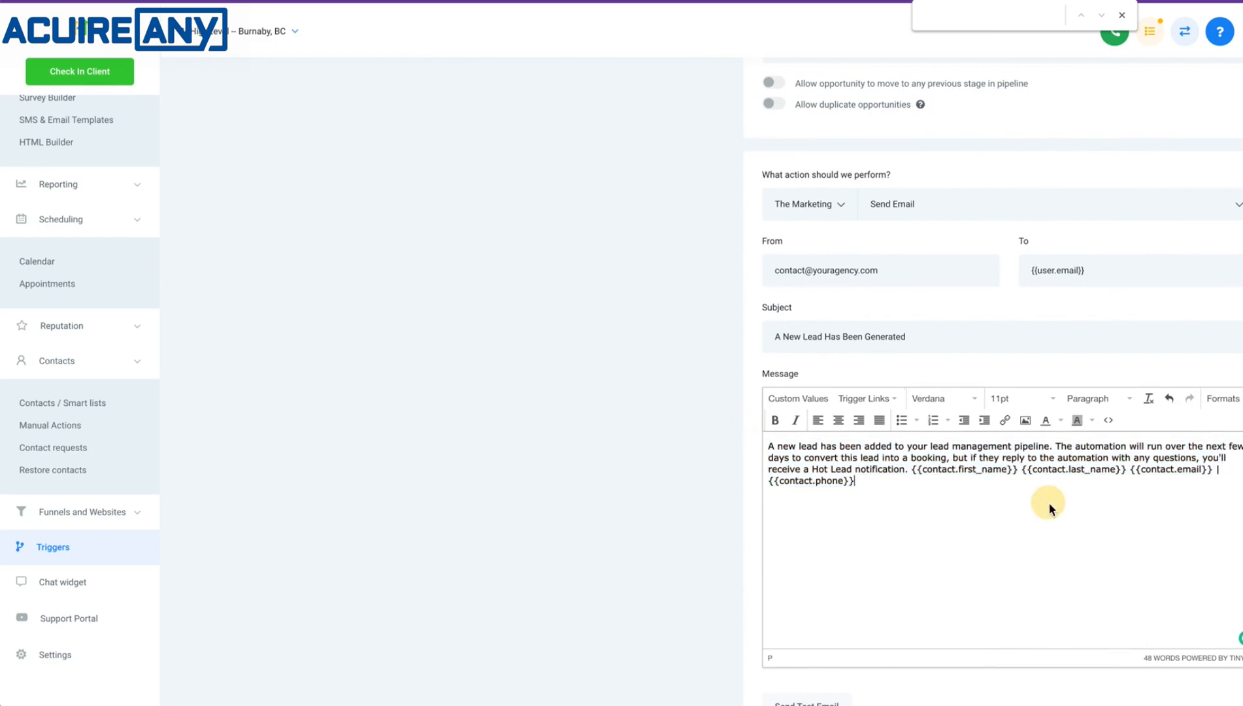
click(1108, 420)
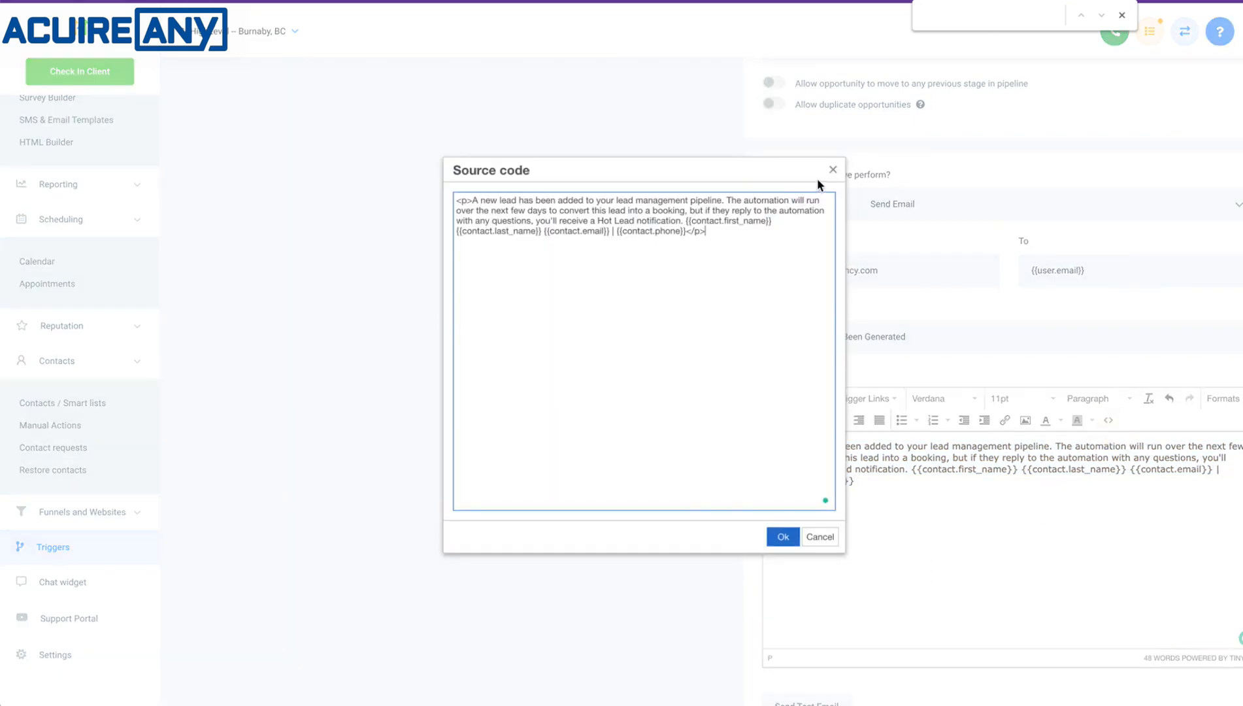
click(832, 170)
Step: Reopen the email message's source code, search the page for "{{", and copy the {{contact.first_name}} tag
drag(914, 469, 1015, 471)
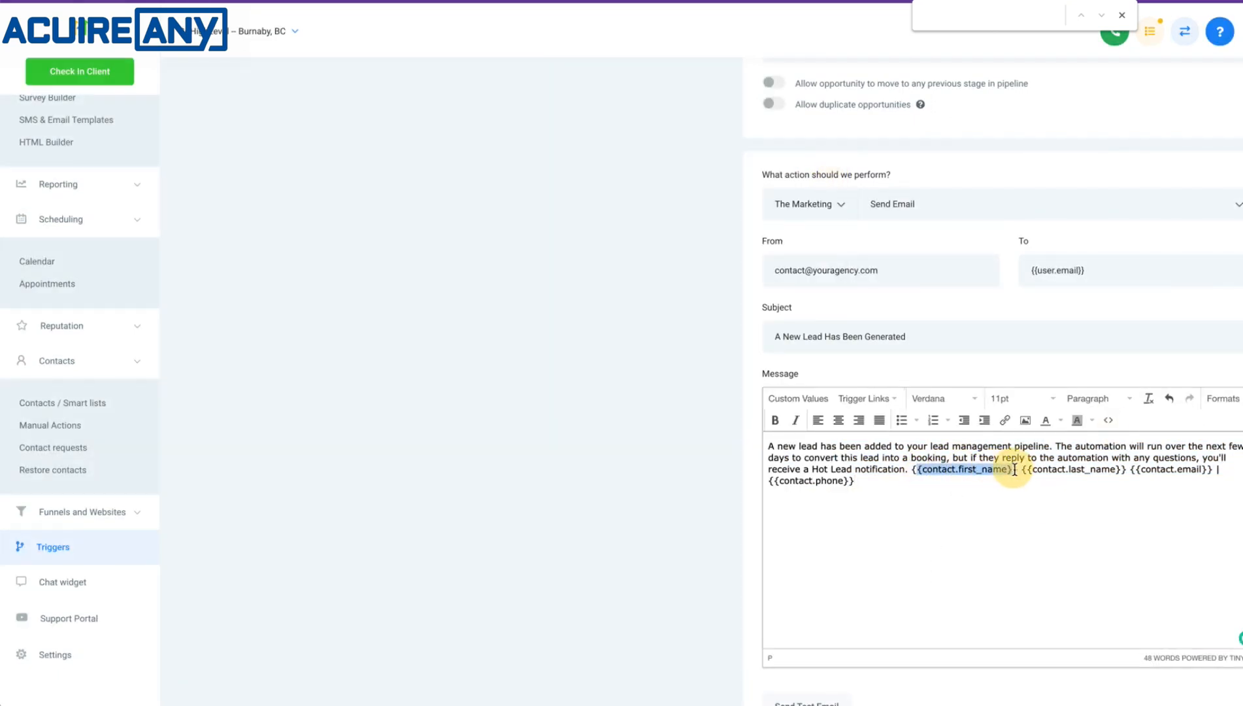
click(1108, 420)
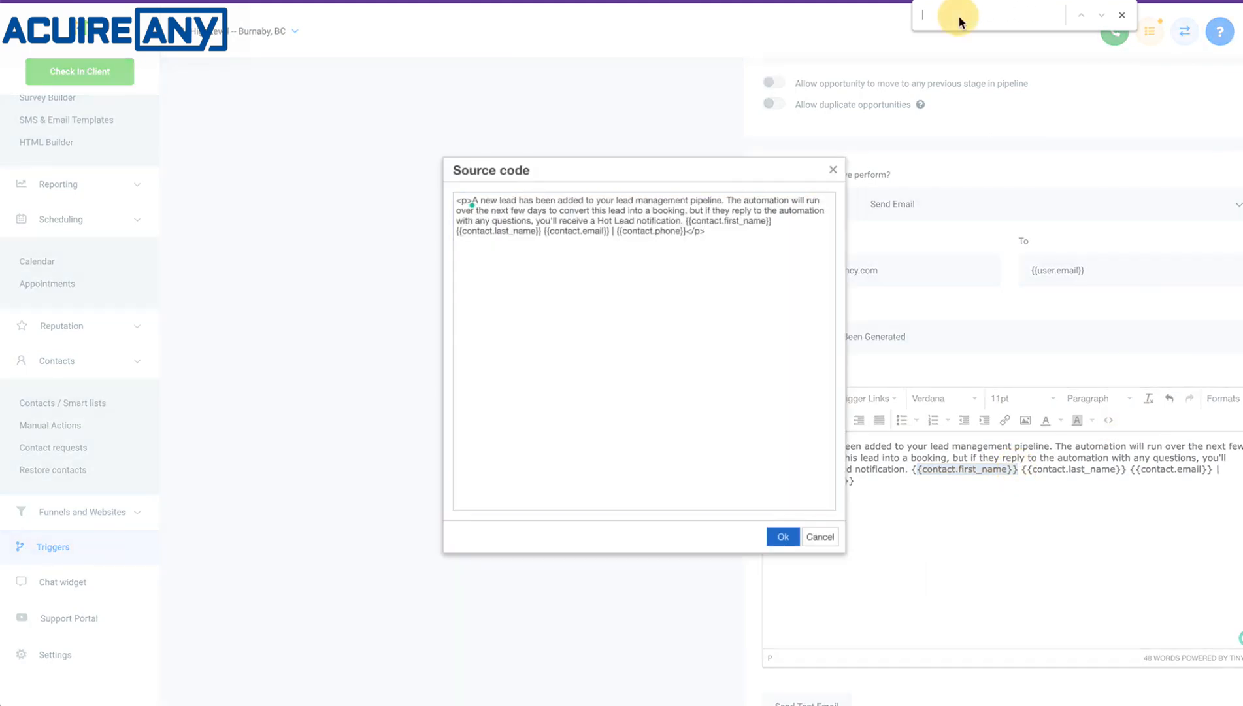
text({{)
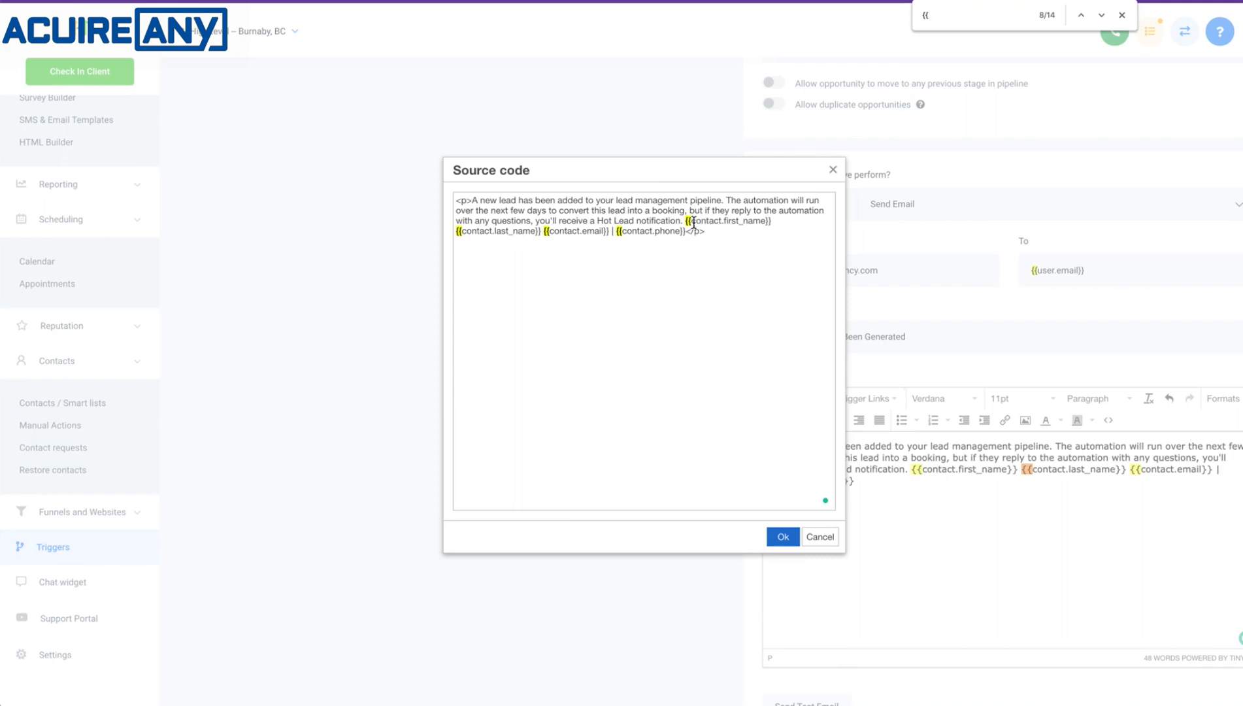
drag(688, 222, 772, 222)
key(ctrl+c)
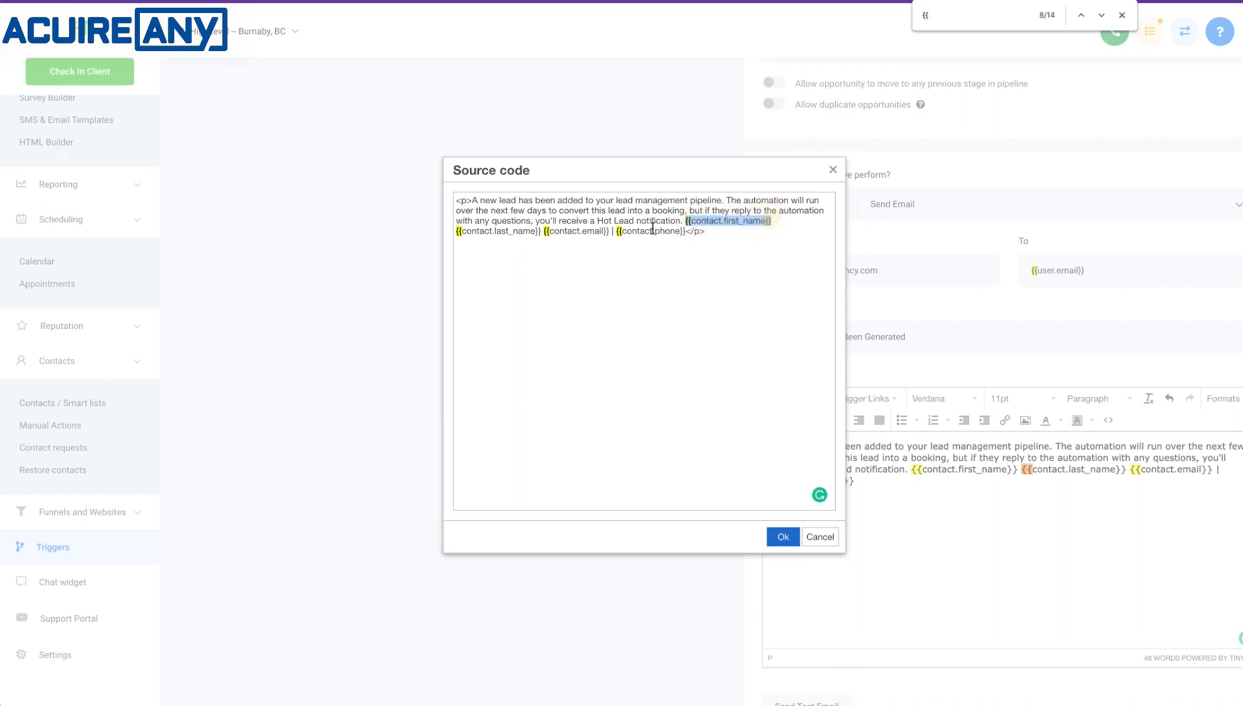
Step: Insert the stray text "<alfdjlajfl" inside the {{contact.last_name}} tag in the source code, and discard the edit
drag(540, 234, 420, 231)
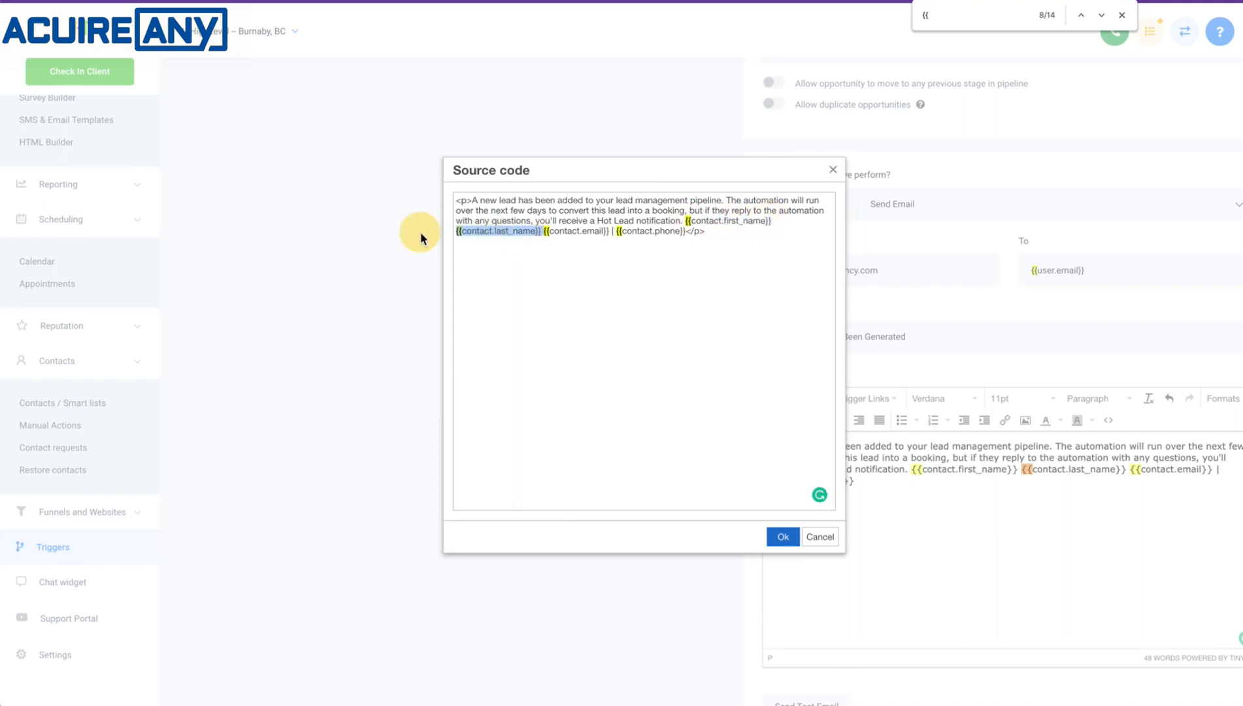
key(ctrl+v)
click(495, 233)
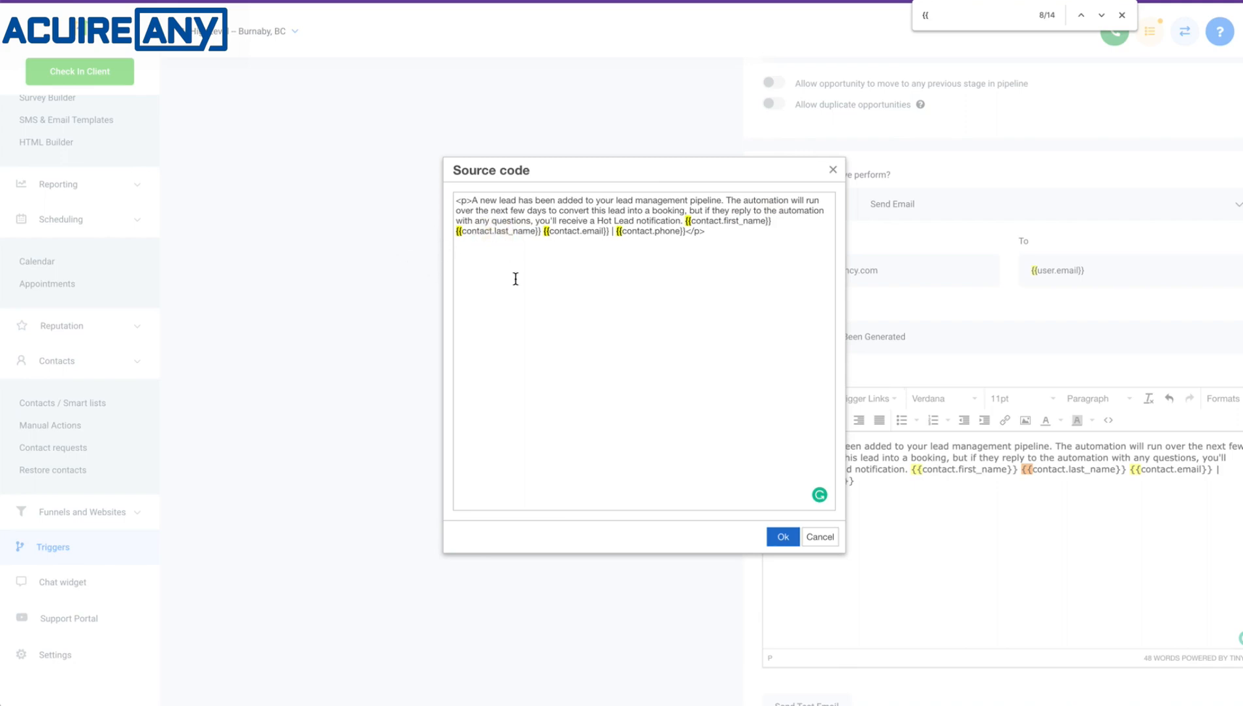
text(<)
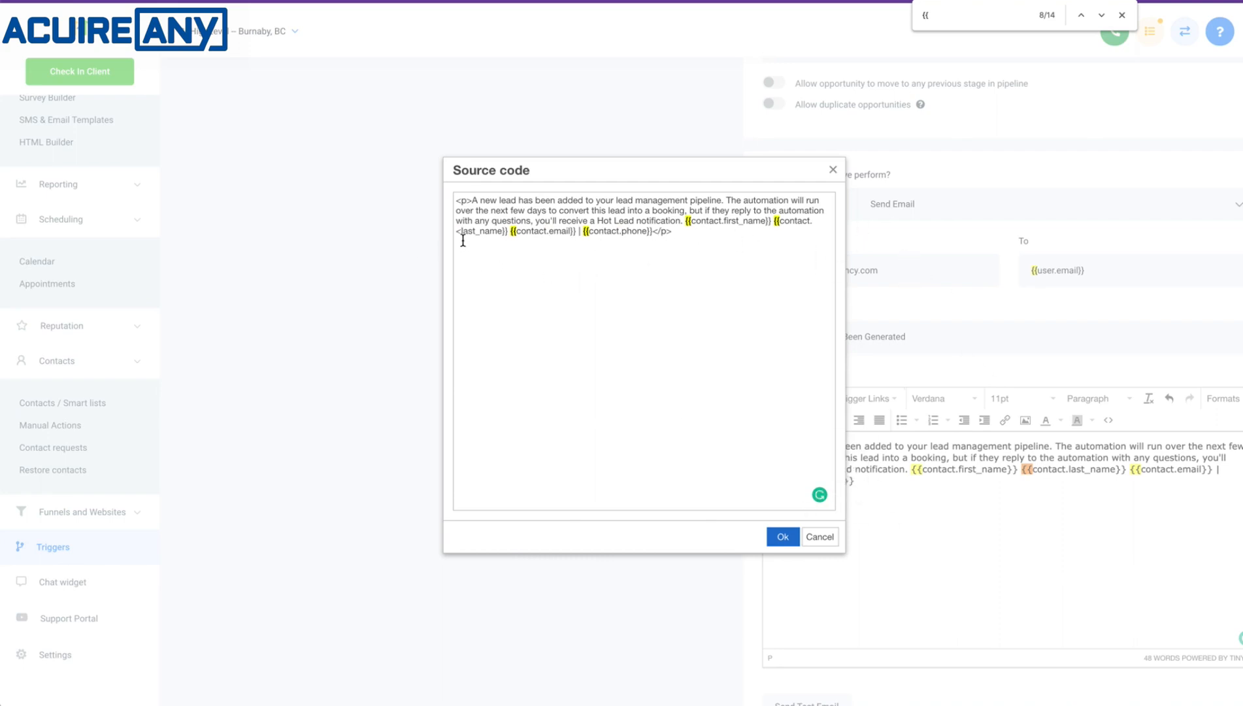
text(alfdjlajfl)
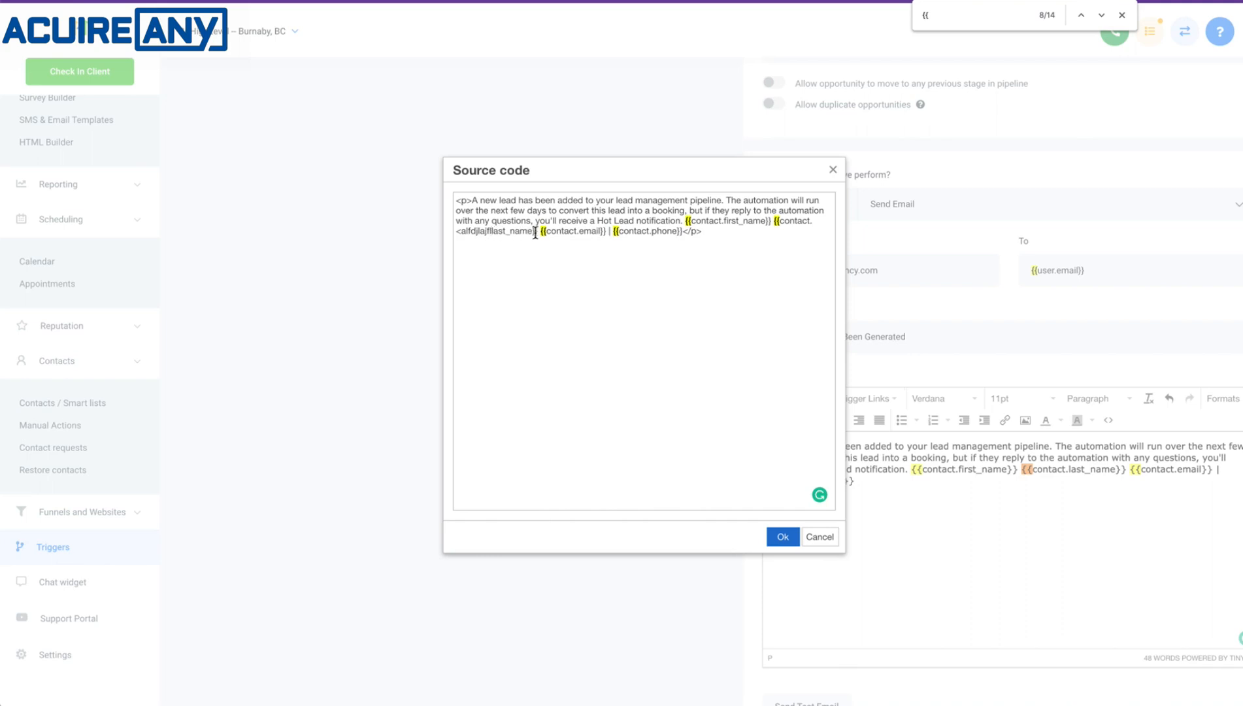
drag(534, 233, 775, 222)
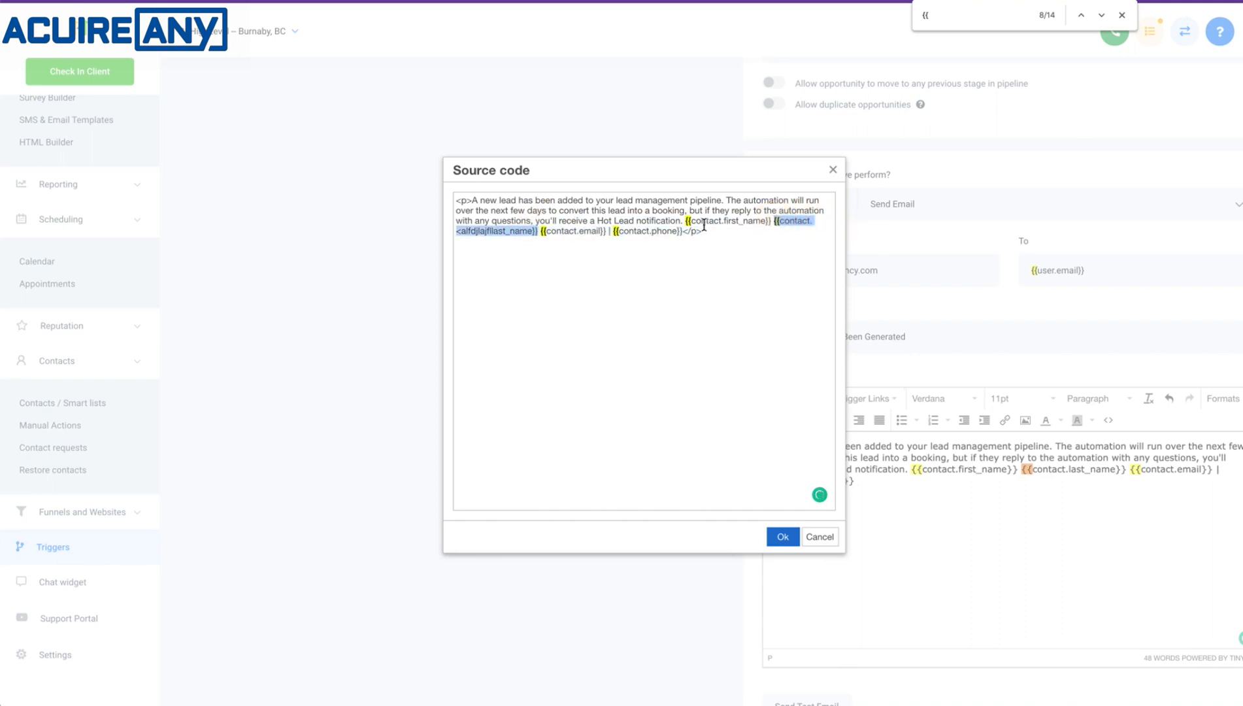
click(833, 169)
Step: Check the email message's source code around the contact tags for stray markup, and close it
scroll(955, 502, down, 2)
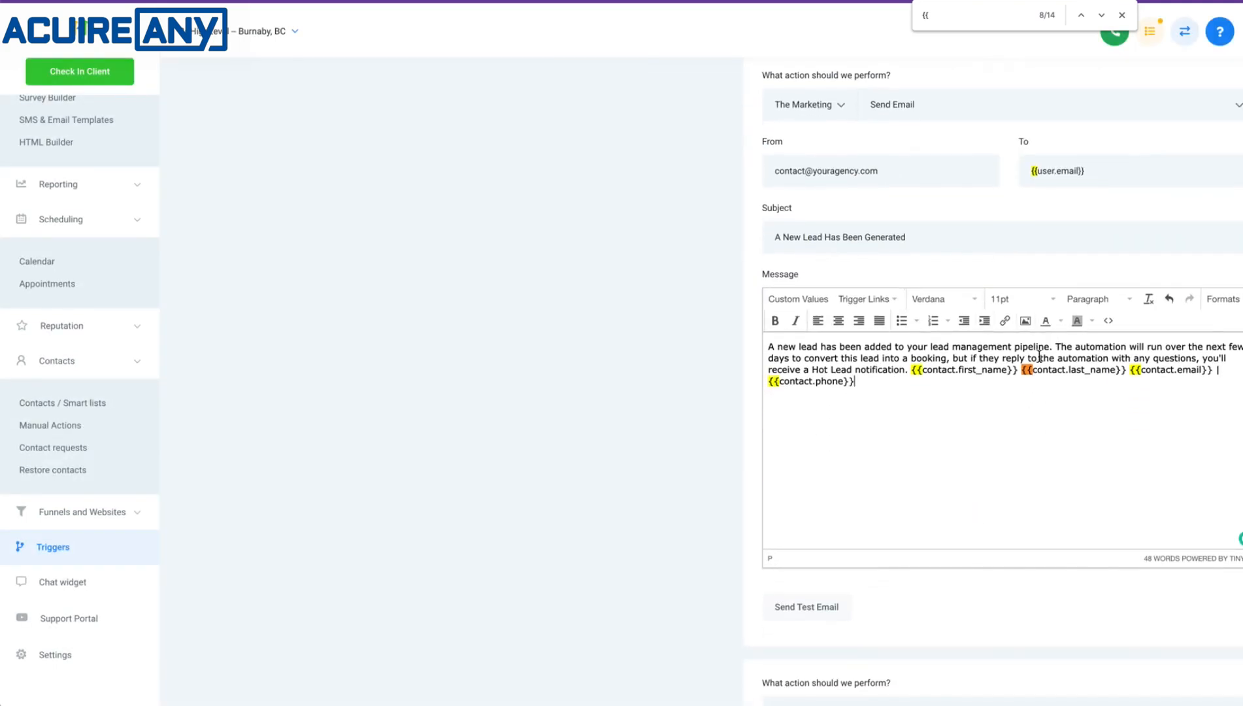
scroll(1035, 390, up, 2)
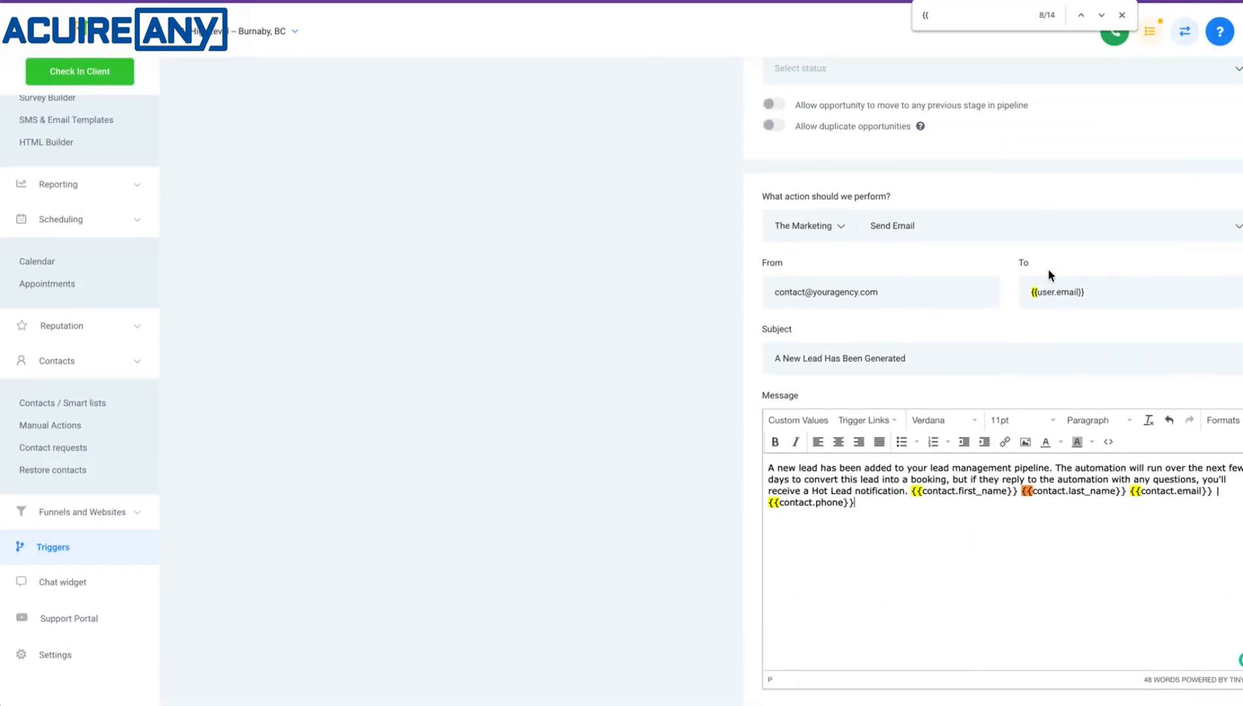
scroll(1063, 306, down, 1)
scroll(1066, 487, down, 1)
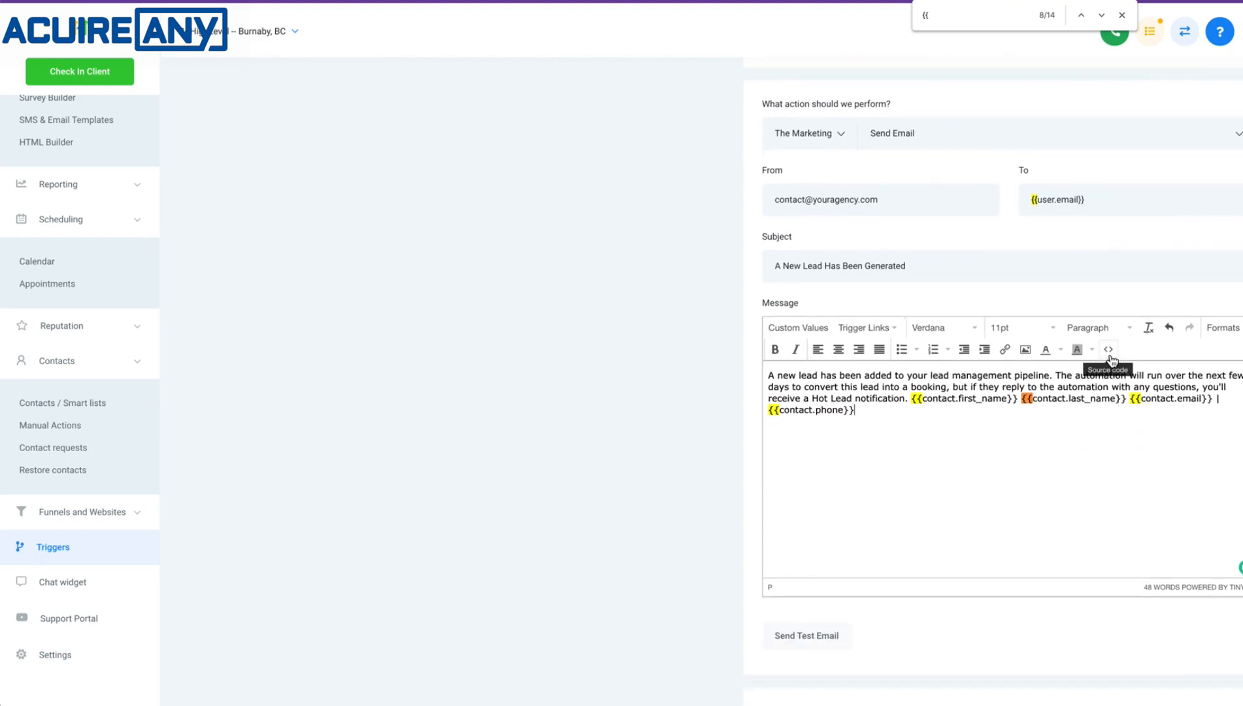
click(1109, 350)
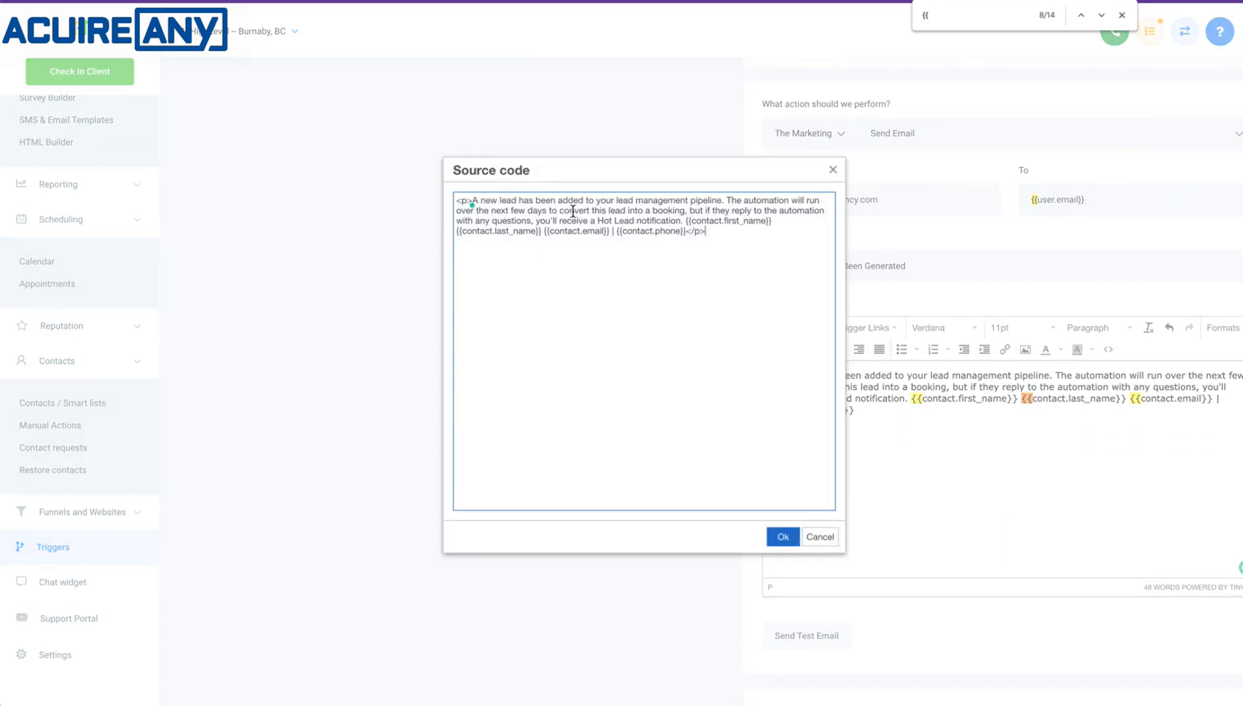
drag(811, 222, 581, 221)
click(478, 218)
click(833, 170)
Step: Try to insert a link with the URL "{{%2" on the word "notification" in the email message, and cancel it
drag(906, 398, 857, 400)
click(1005, 349)
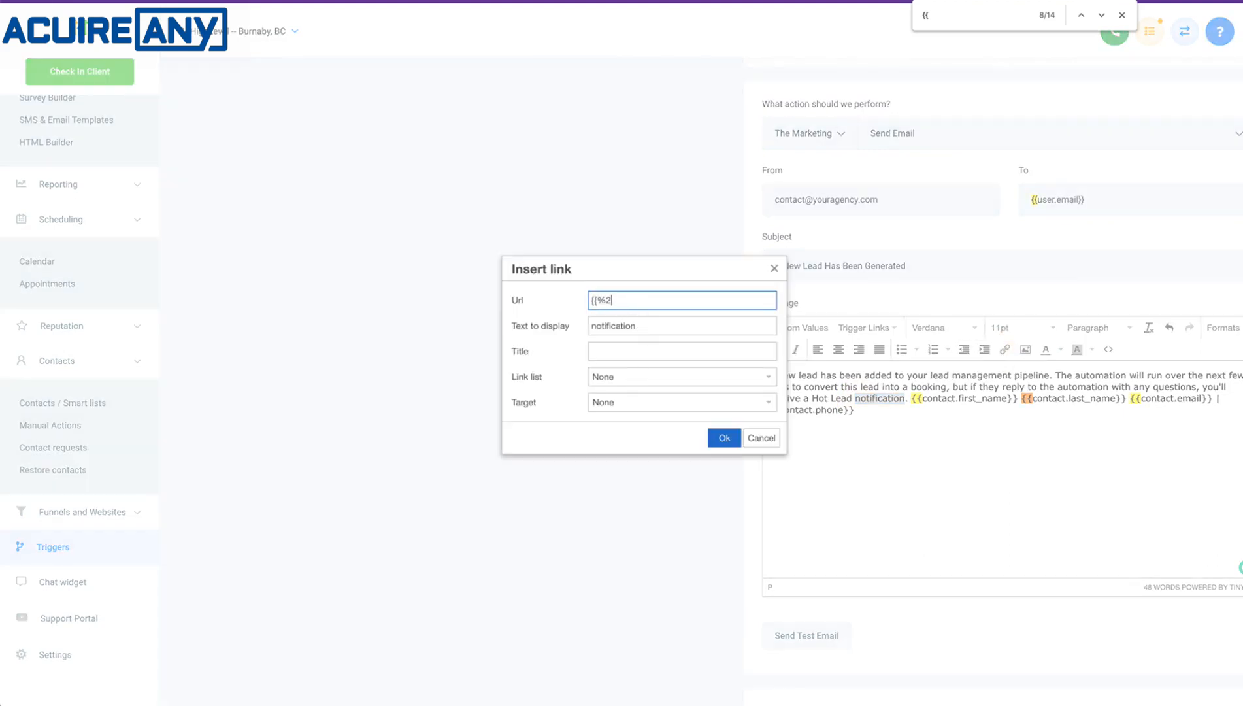
double_click(617, 299)
click(774, 268)
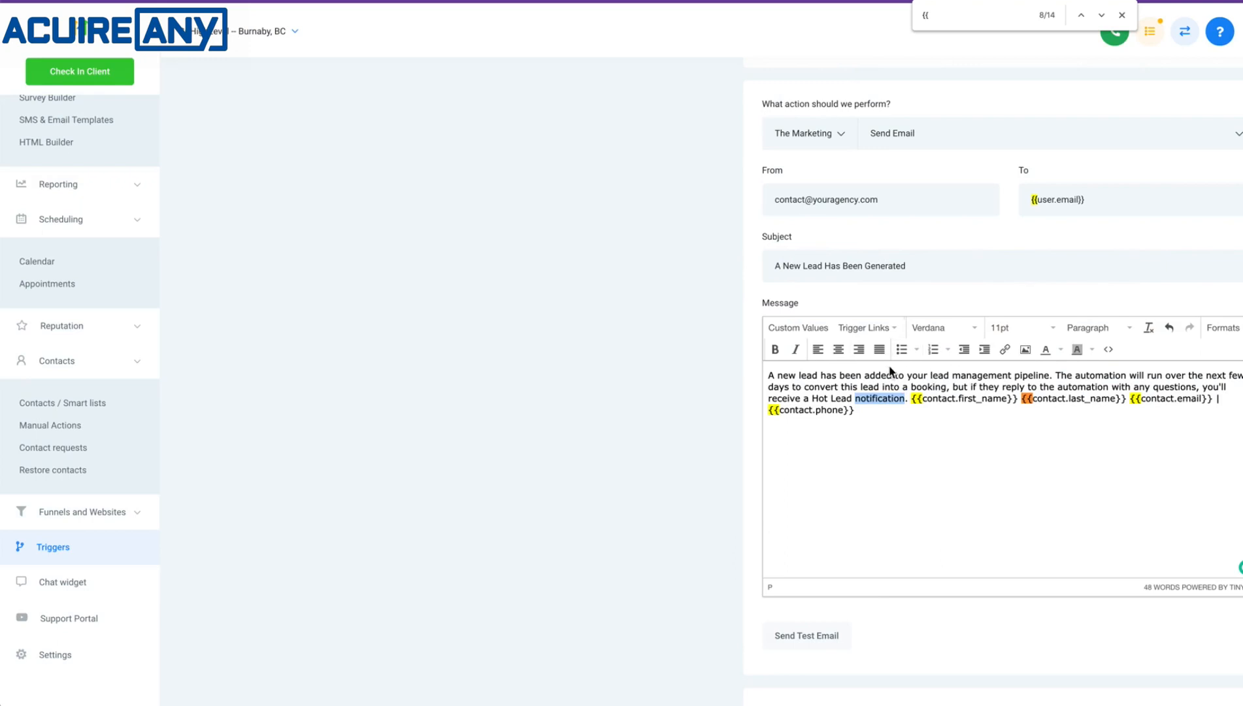
Step: Check the {{user.email}} recipient tag and the {{contact.first_name}} tag in the Send Email action
click(827, 375)
drag(1038, 195, 1168, 199)
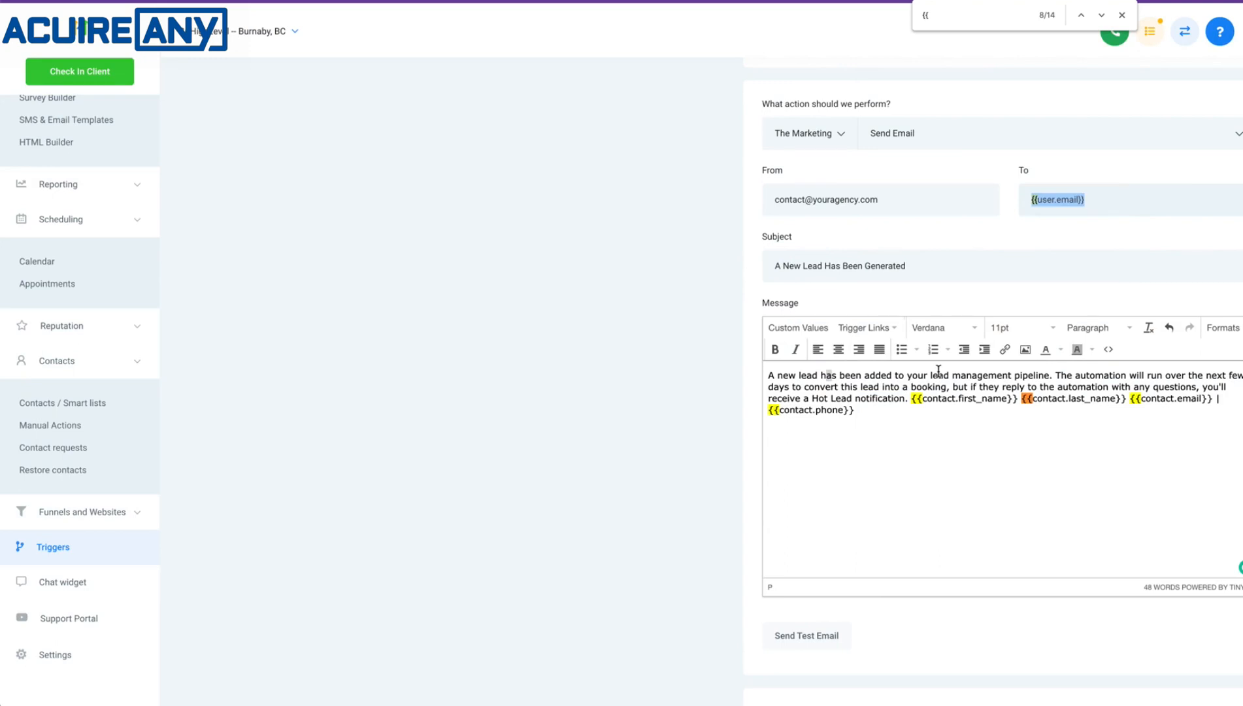
click(913, 398)
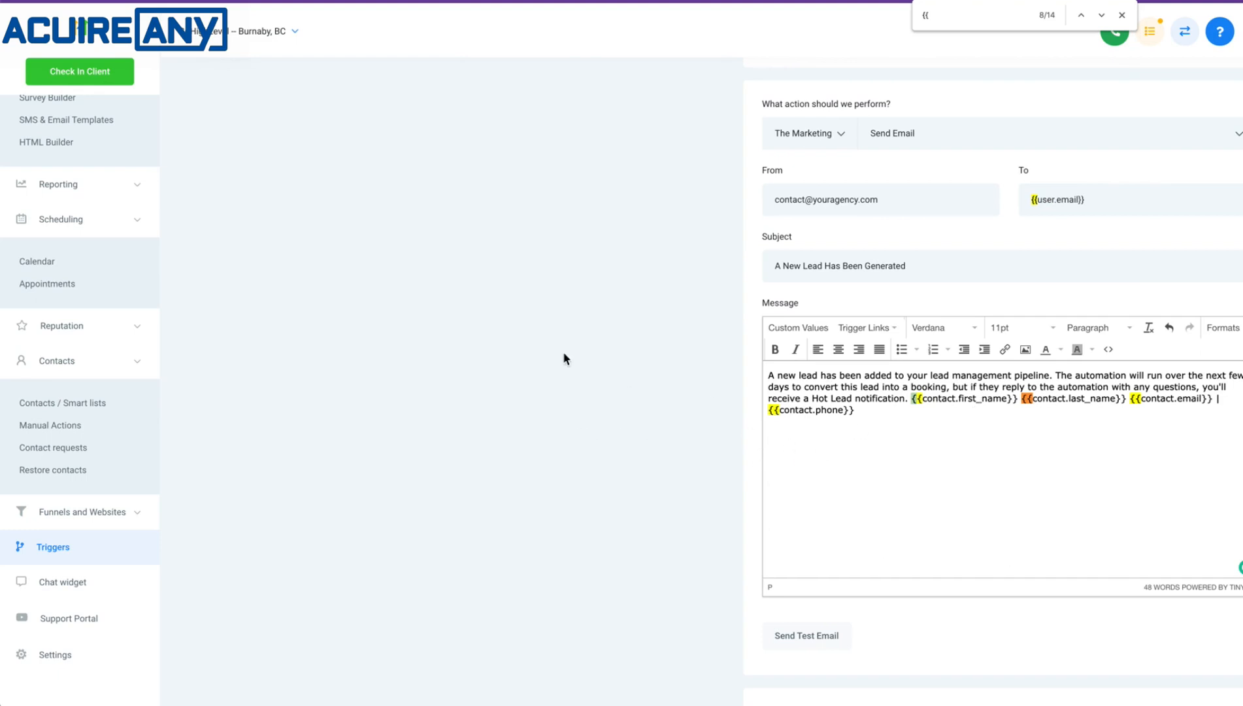
Step: Review the trigger's Form Submitted event and its campaign, opportunity, email, SMS and user assignment actions for custom value tags
scroll(562, 353, up, 15)
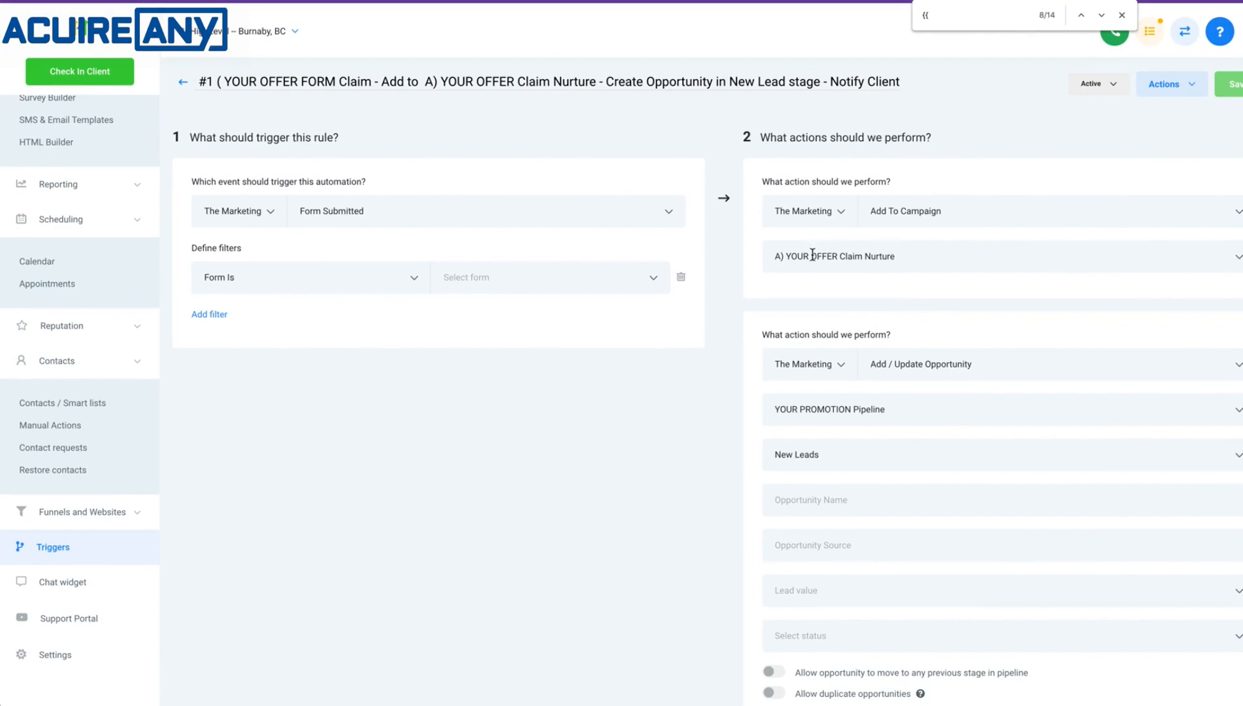
scroll(886, 252, down, 15)
scroll(883, 206, up, 6)
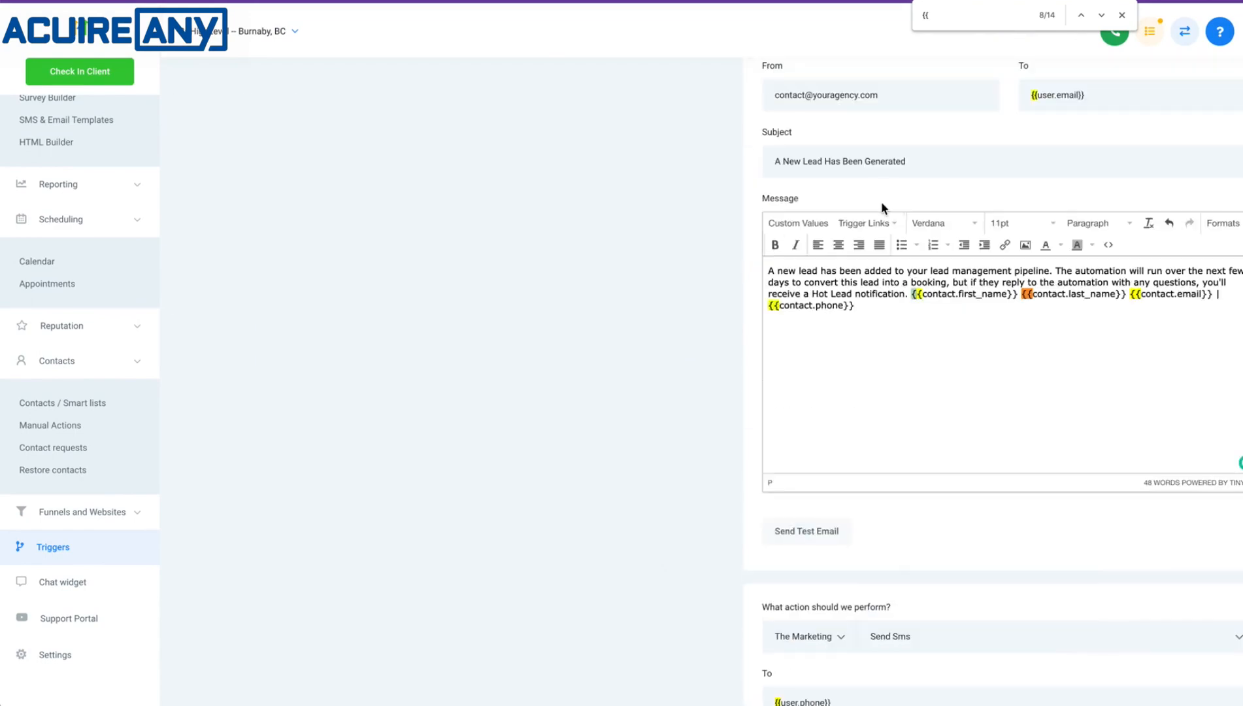
scroll(850, 392, down, 14)
scroll(822, 485, up, 1)
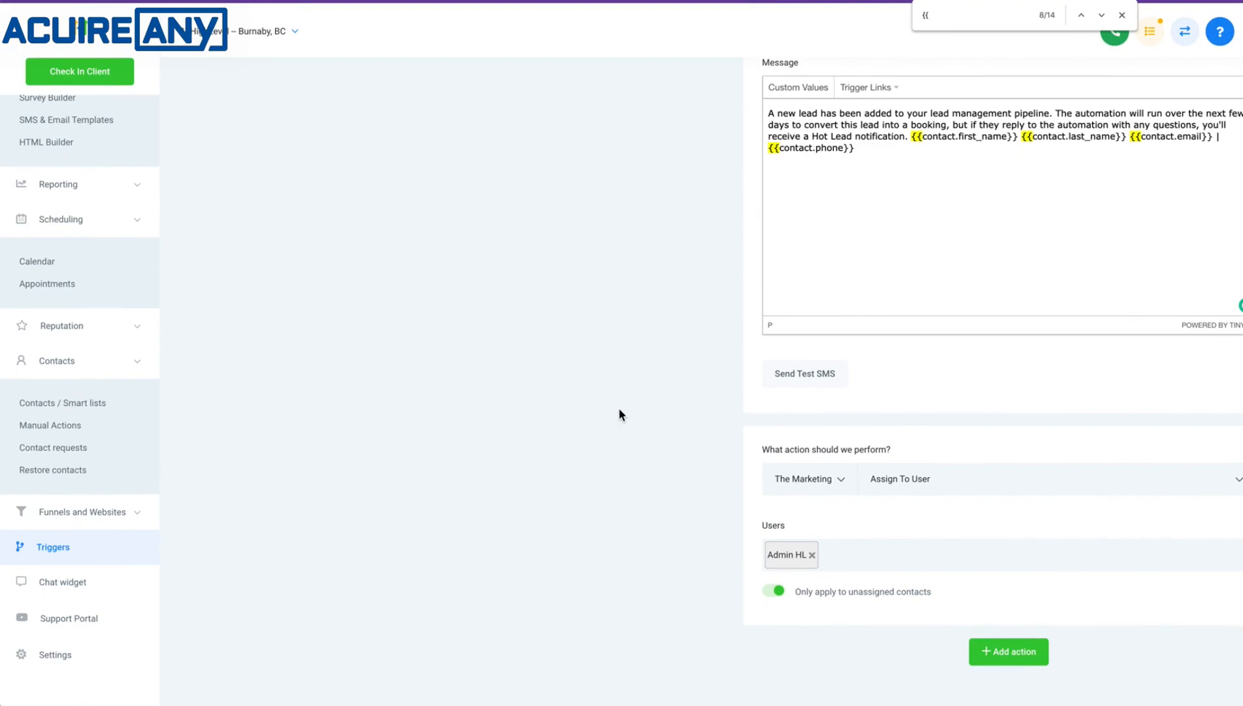
scroll(619, 415, up, 10)
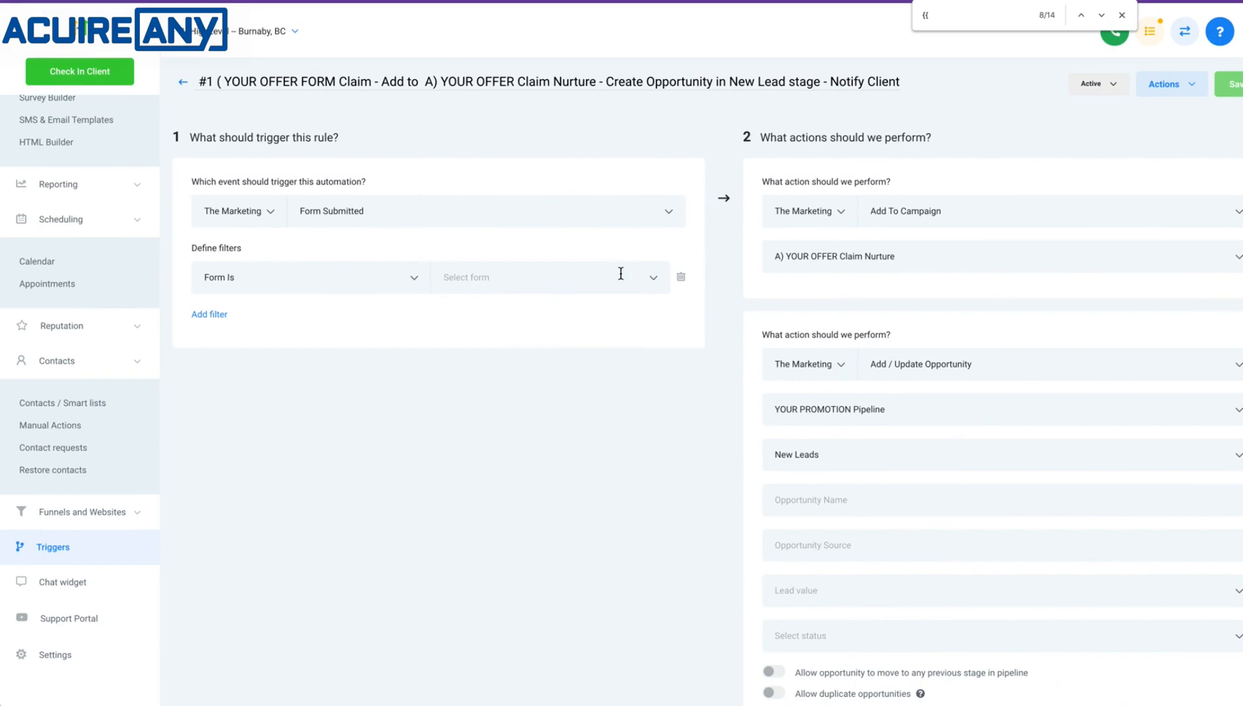
scroll(808, 309, down, 10)
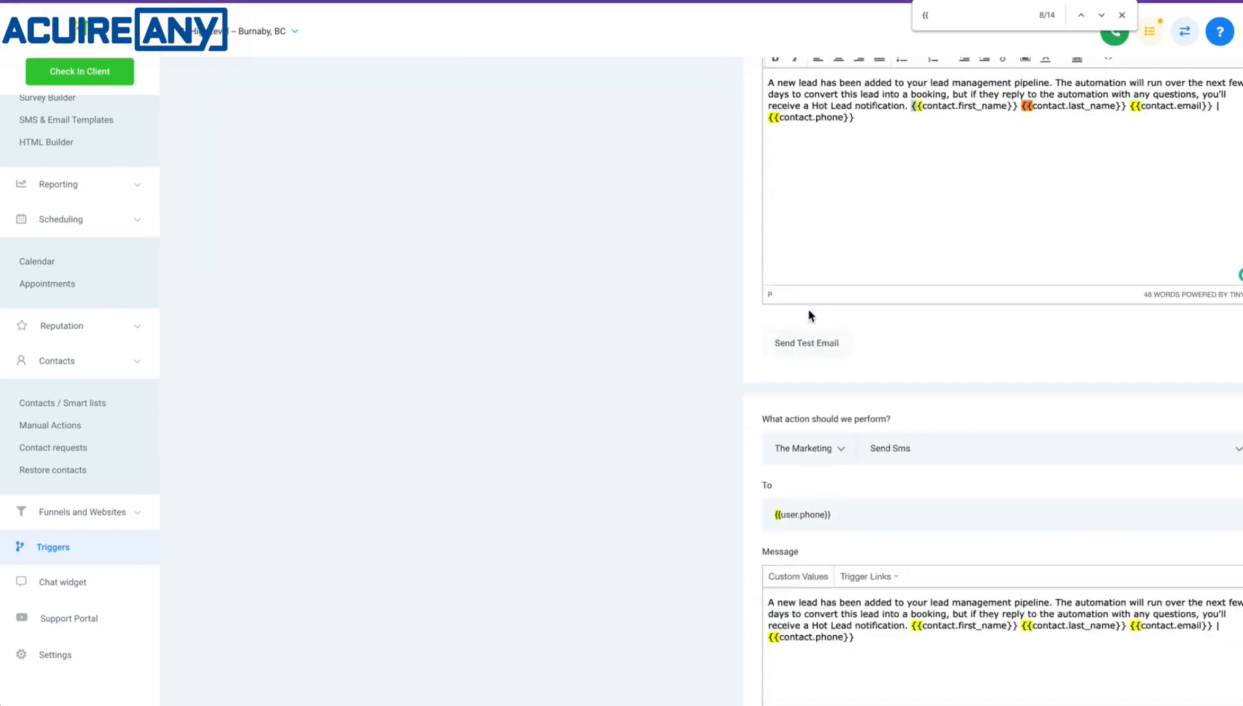
scroll(808, 310, up, 3)
scroll(972, 454, up, 6)
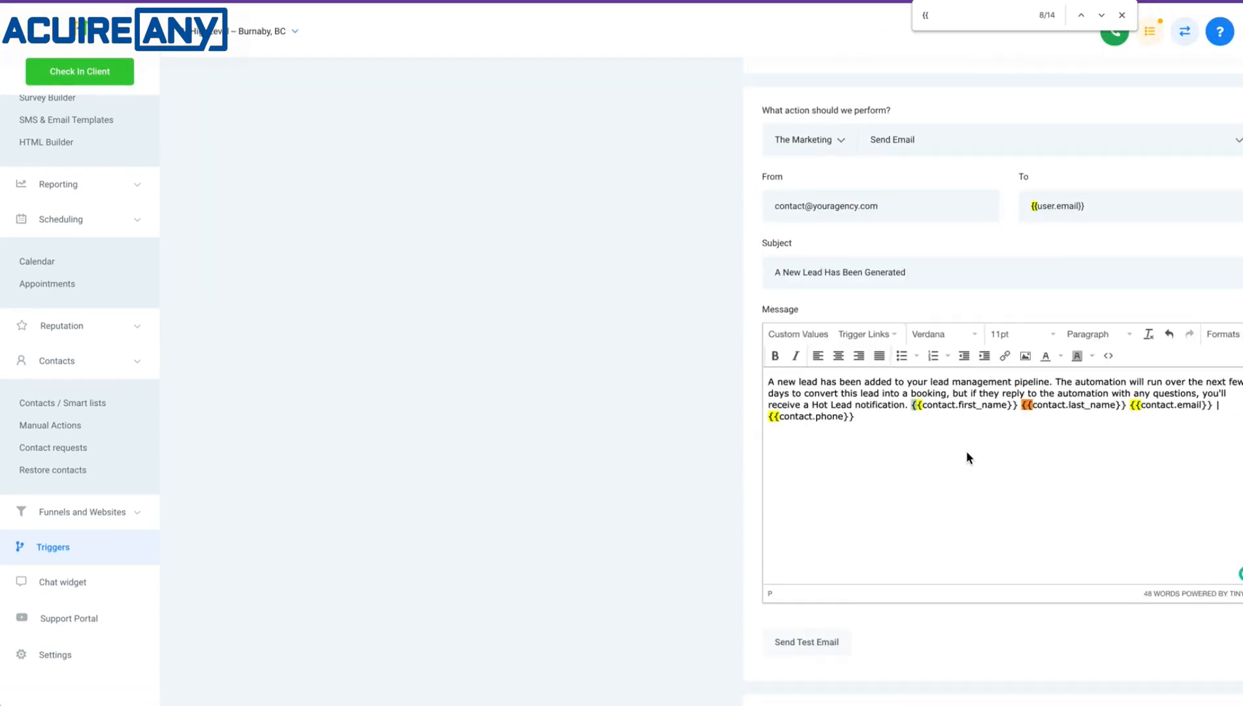
scroll(969, 456, down, 12)
scroll(870, 510, up, 8)
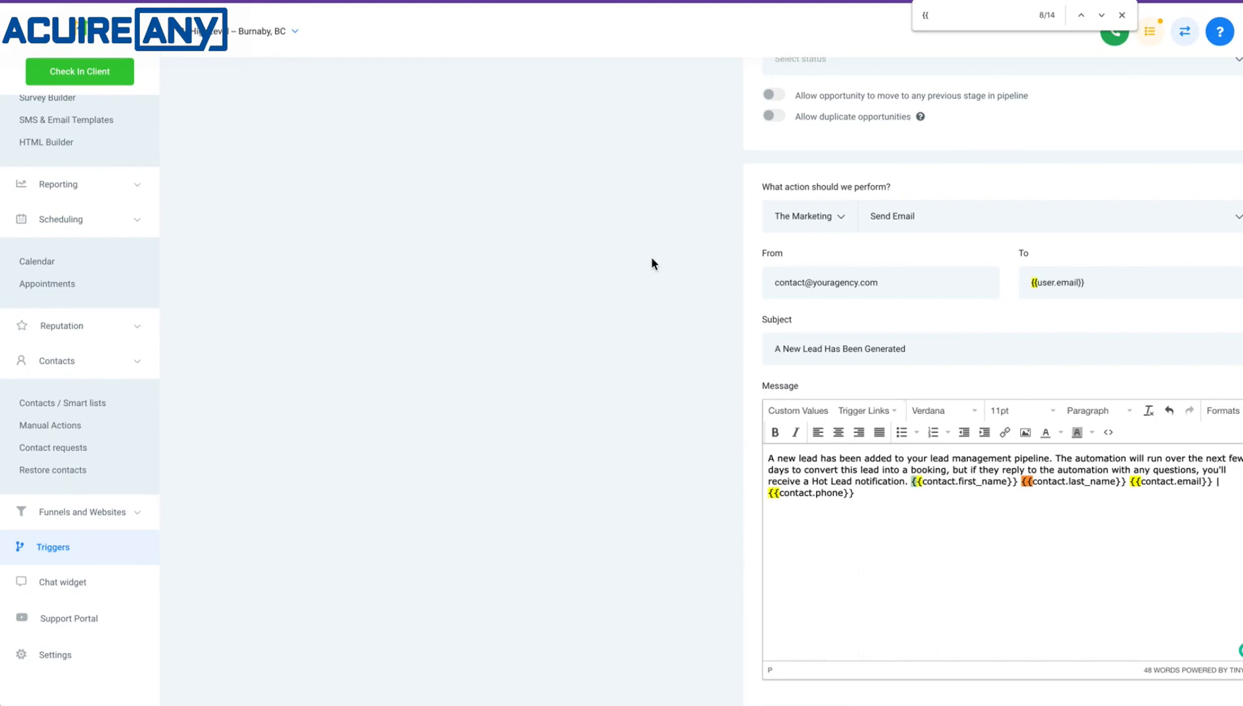
scroll(653, 261, up, 9)
scroll(838, 319, down, 17)
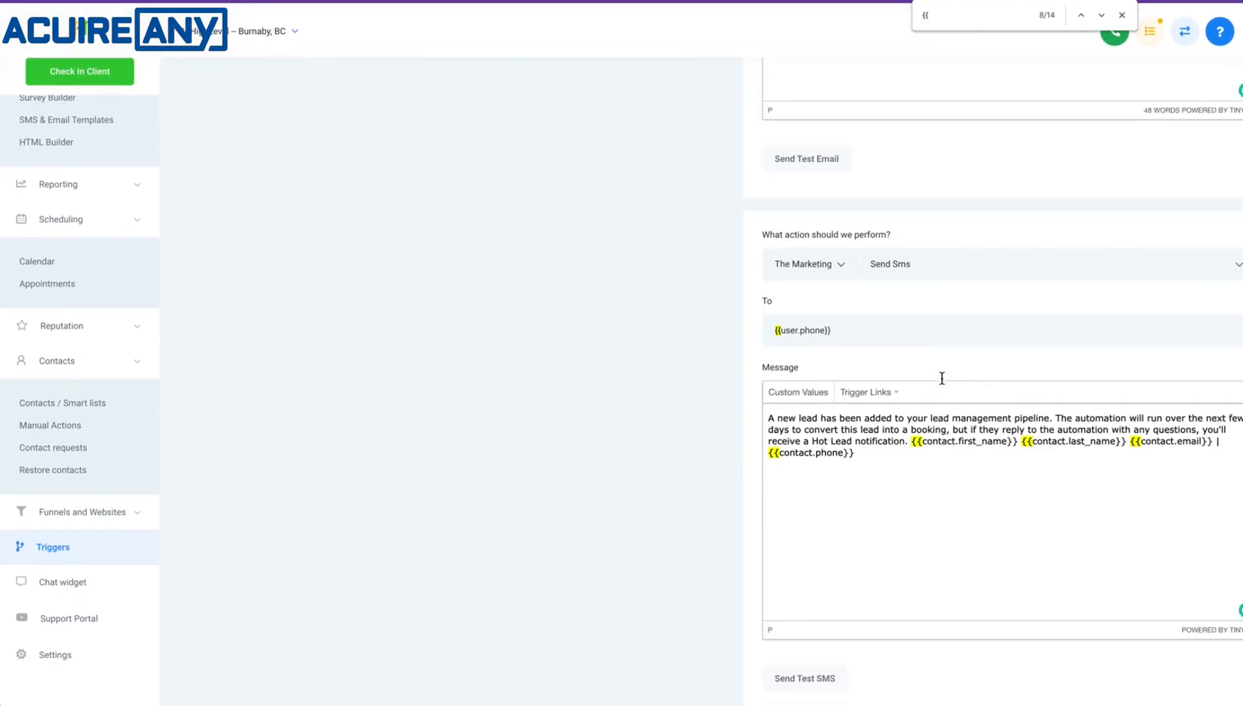
scroll(942, 378, up, 15)
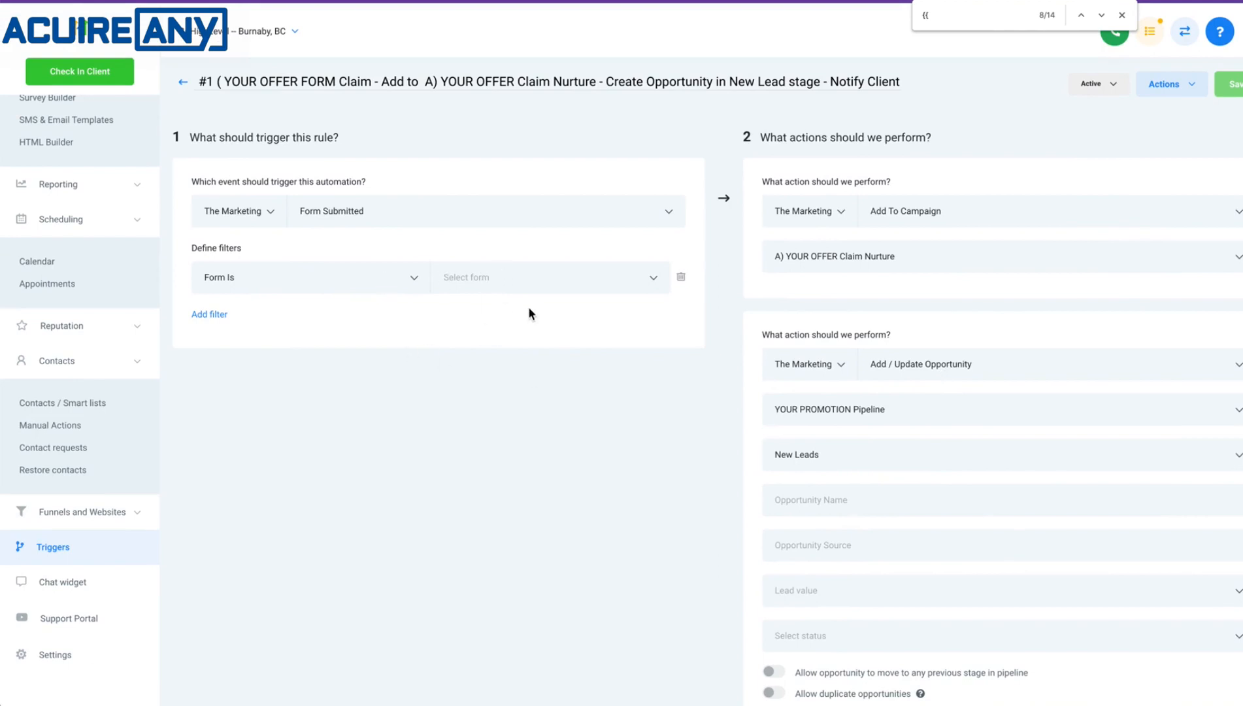
scroll(847, 292, down, 16)
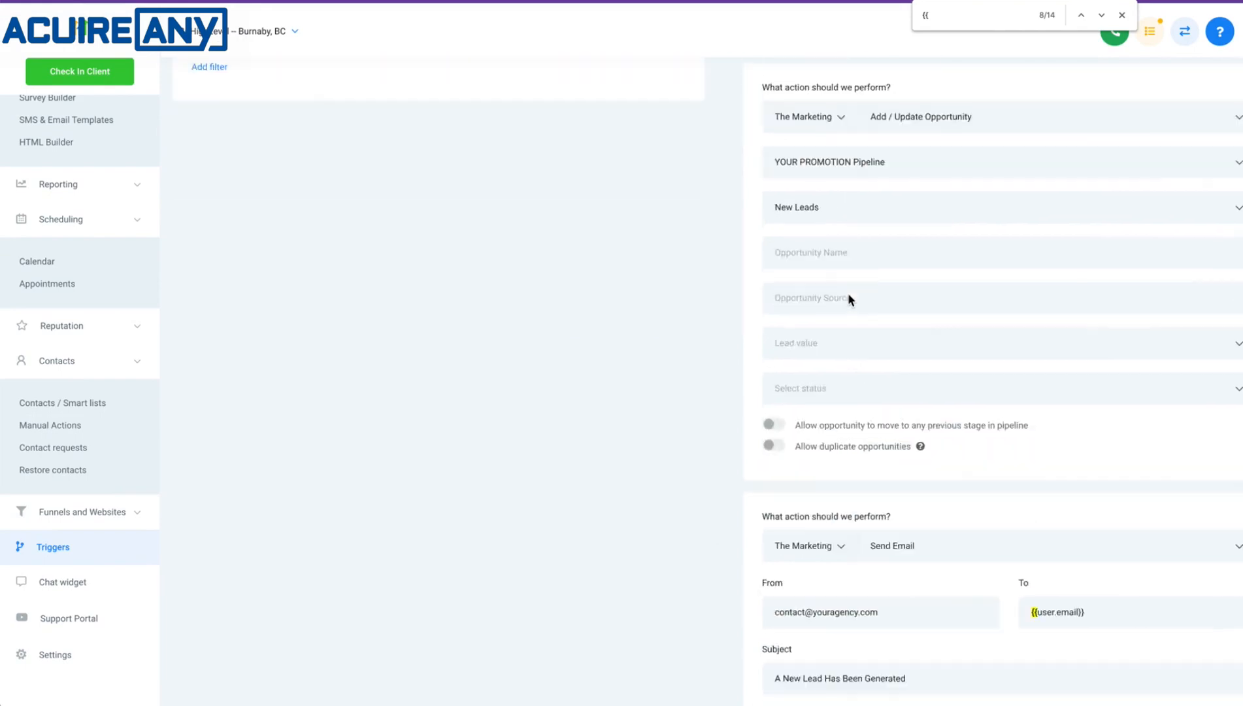
scroll(897, 312, up, 16)
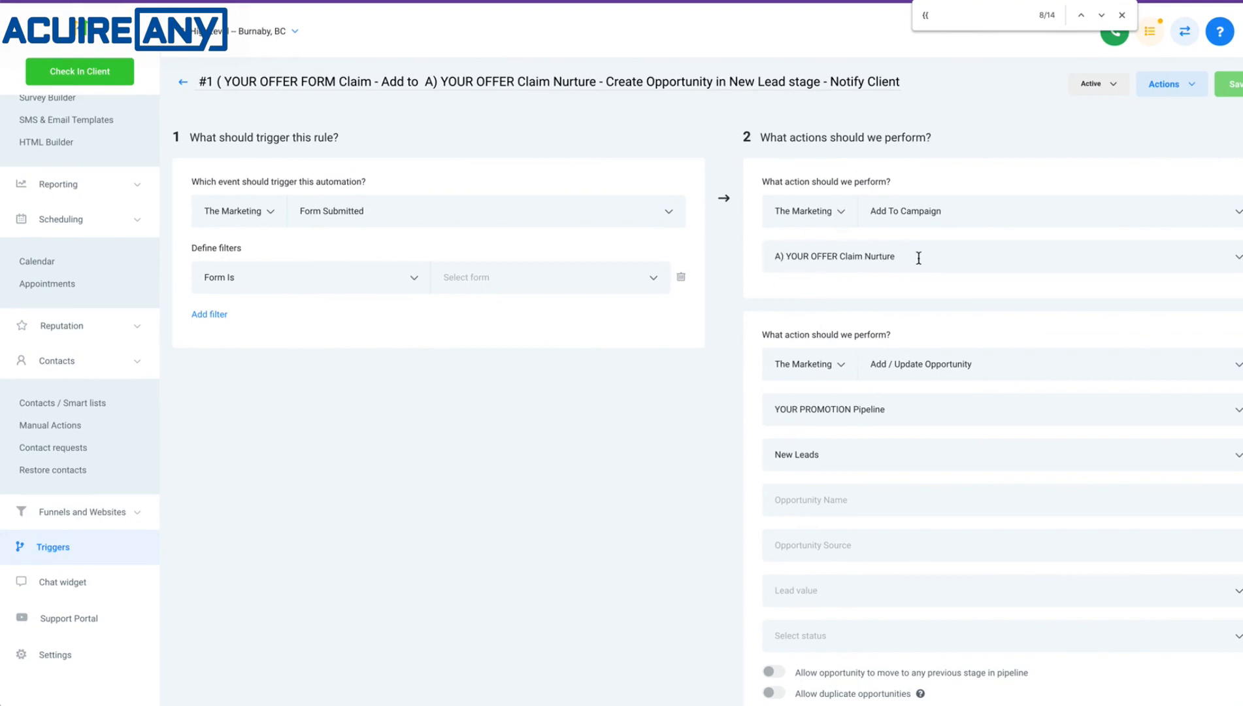
Step: Bring up the link options for Campaigns in the Marketing section, and look over the trigger's actions again
scroll(67, 259, up, 5)
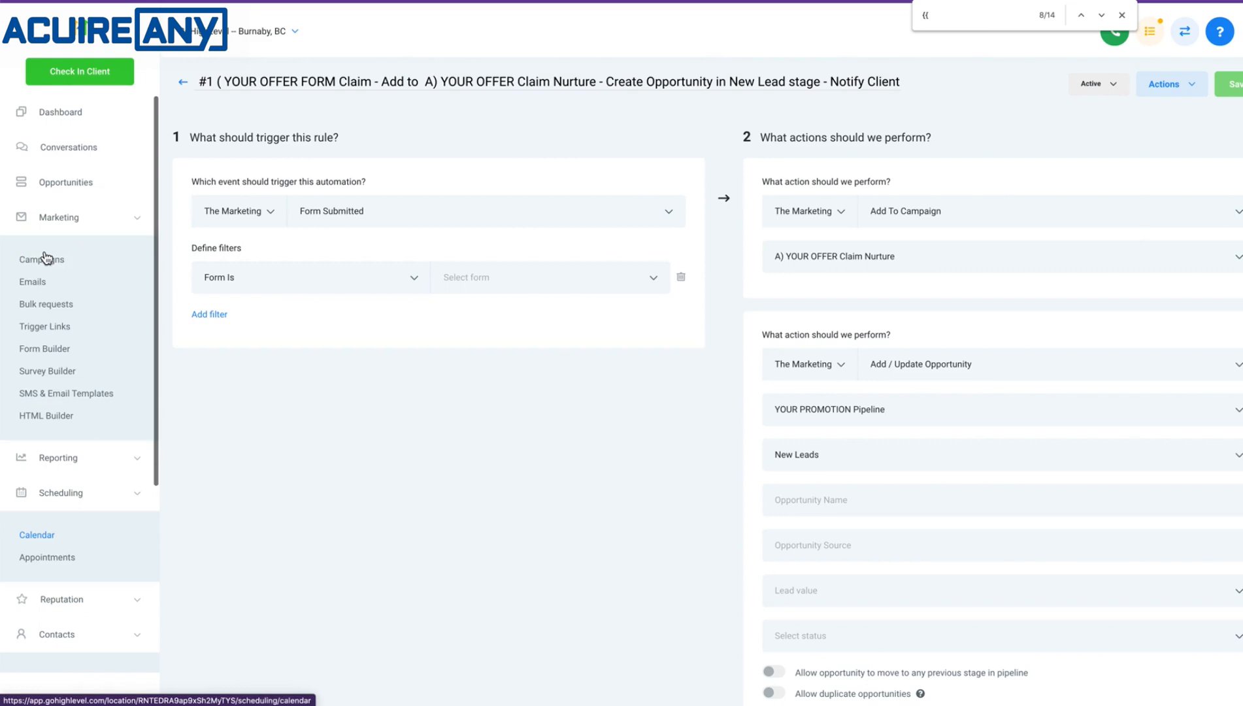
right_click(78, 262)
click(78, 262)
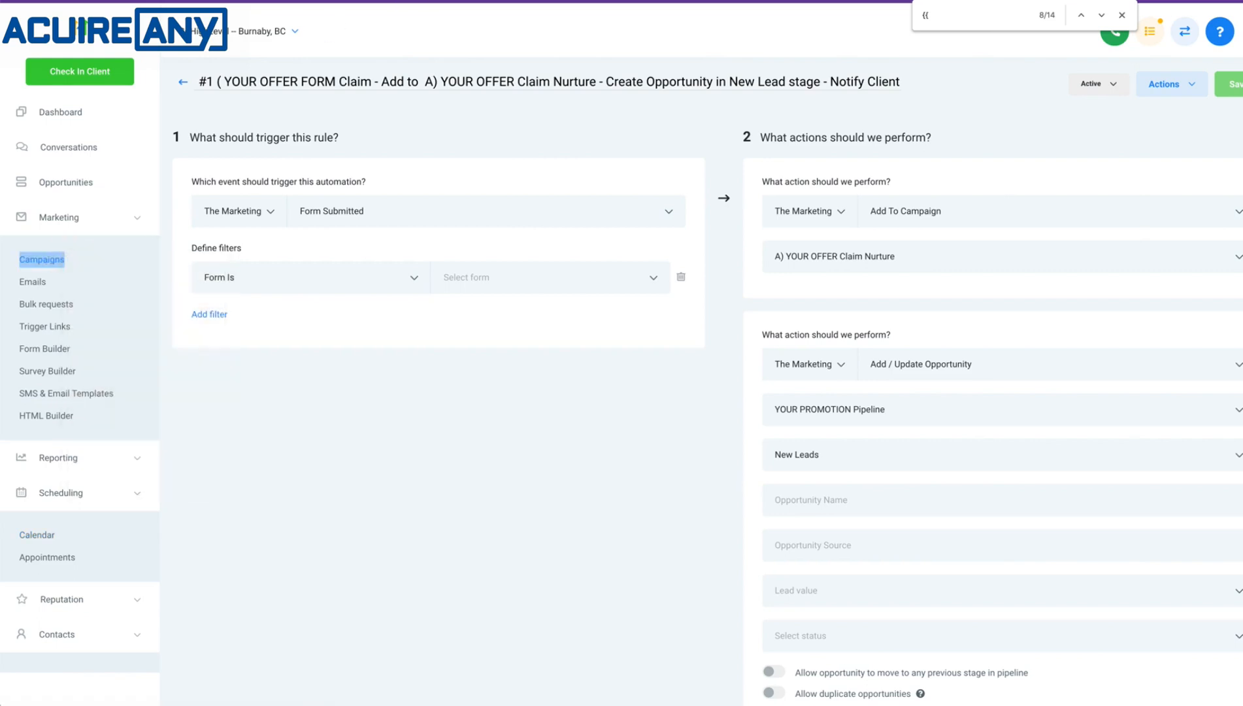
click(62, 263)
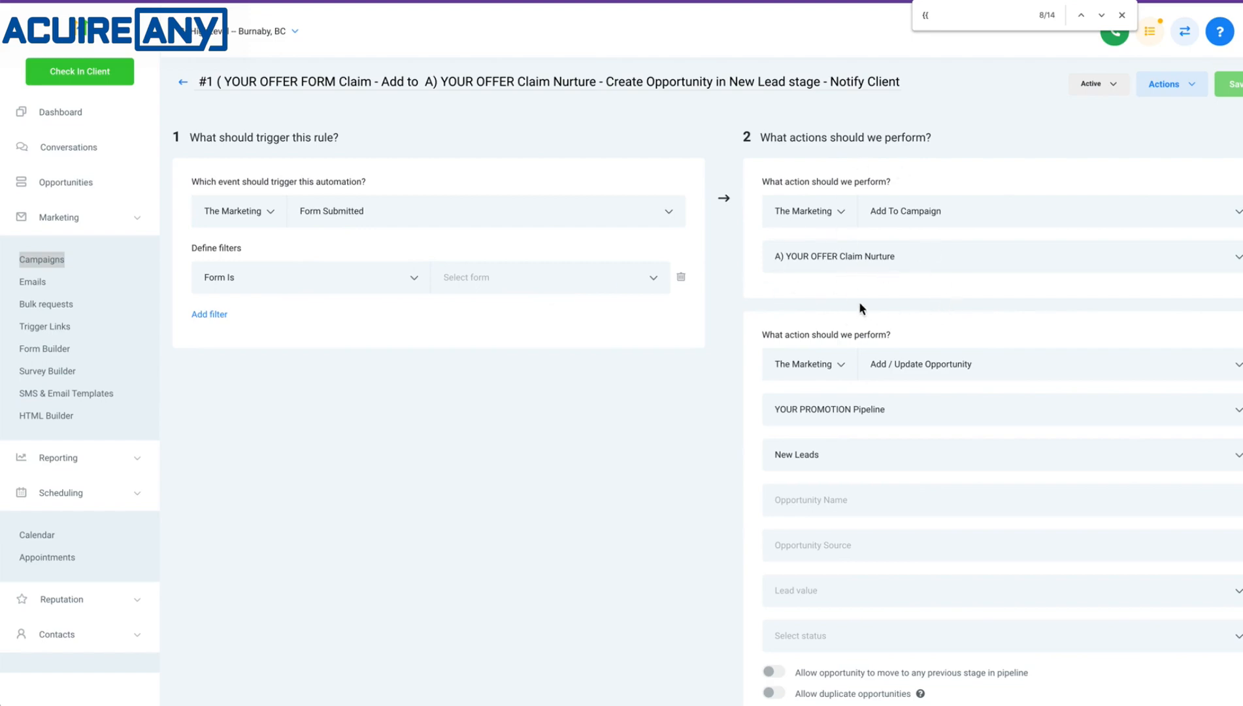
scroll(811, 283, down, 17)
scroll(812, 283, up, 17)
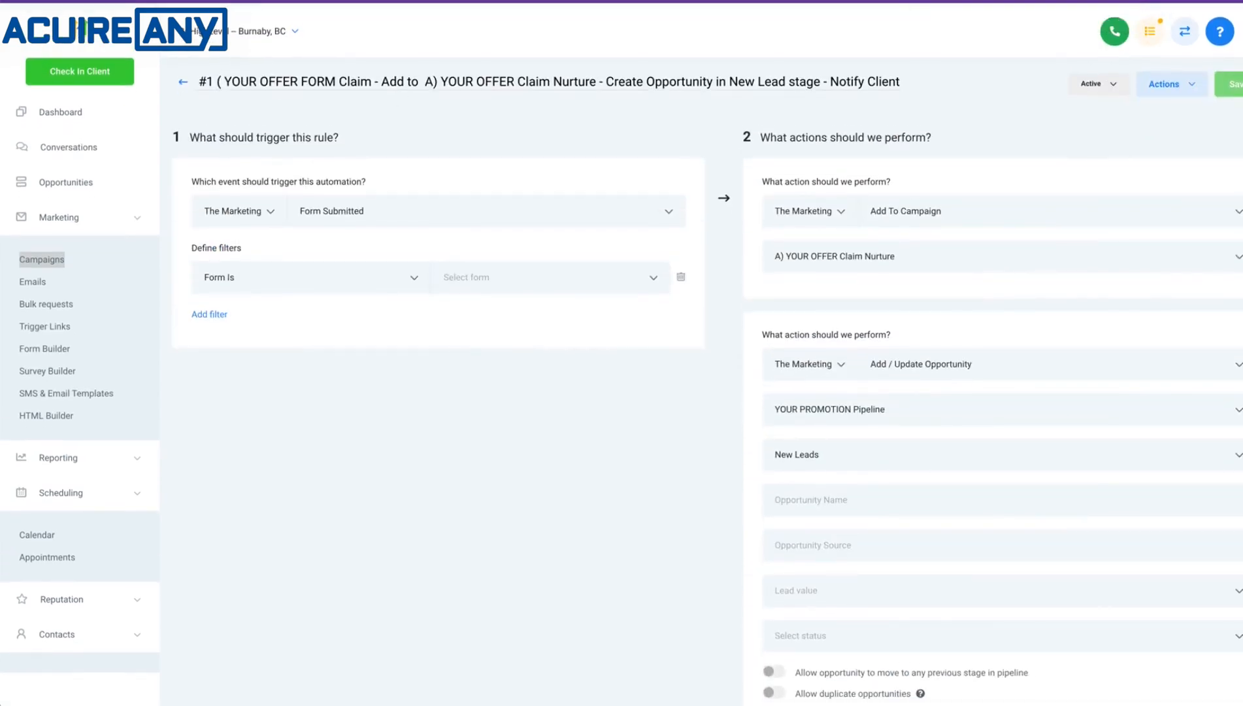
Step: Open the A) YOUR OFFER Claim Nurture campaign from the campaigns list and look over its scheduled messages
click(41, 259)
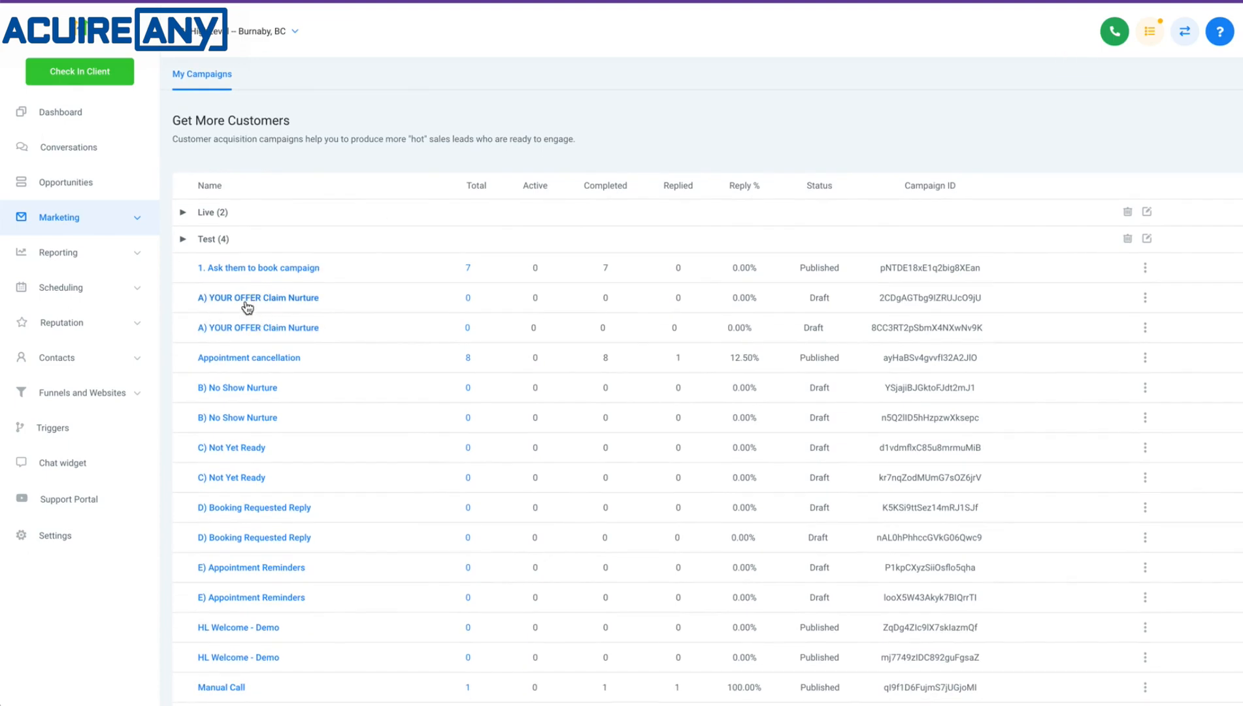
click(249, 304)
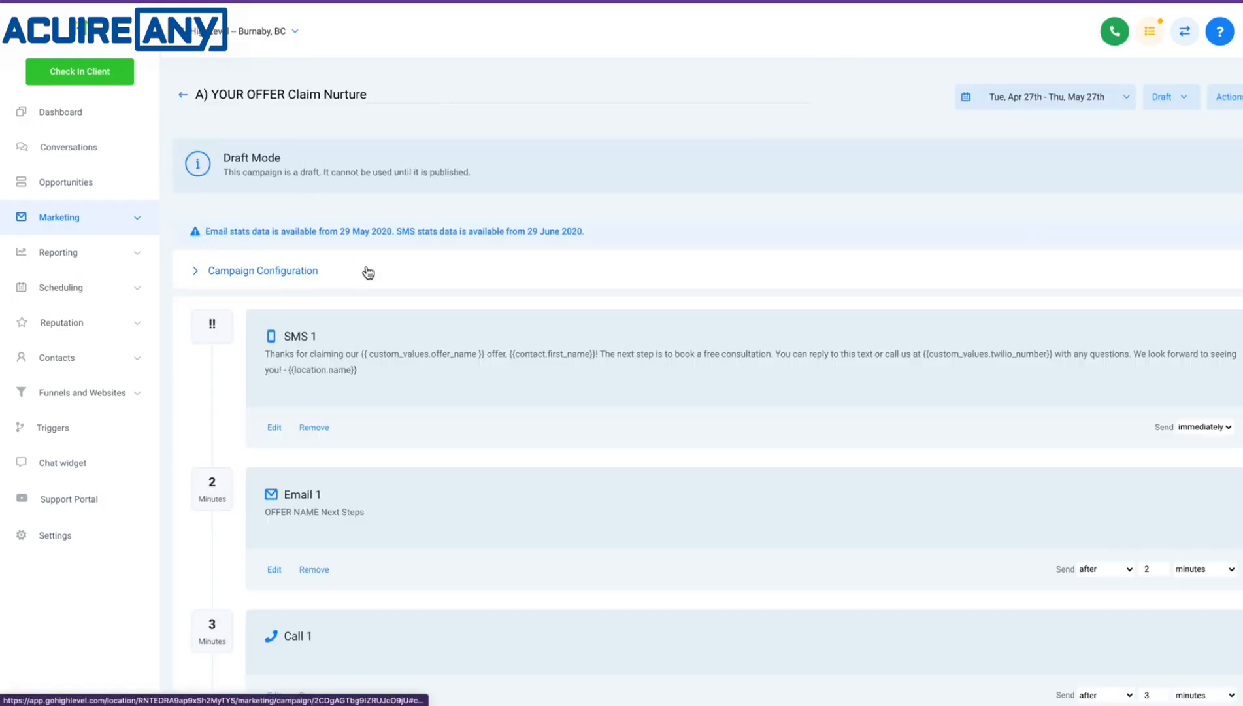
scroll(340, 268, down, 3)
scroll(327, 220, up, 3)
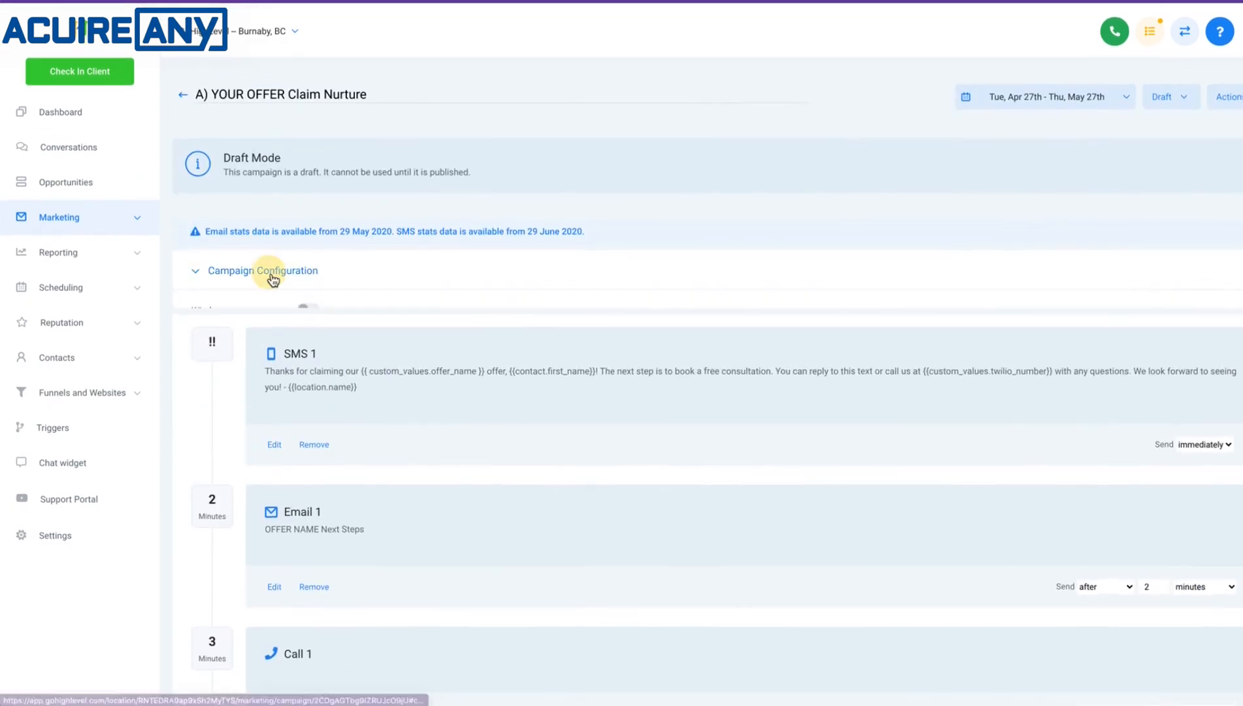
Step: Add Admin HL as a user in the A) YOUR OFFER Claim Nurture campaign's configuration and save it
click(269, 275)
scroll(272, 278, down, 3)
click(363, 247)
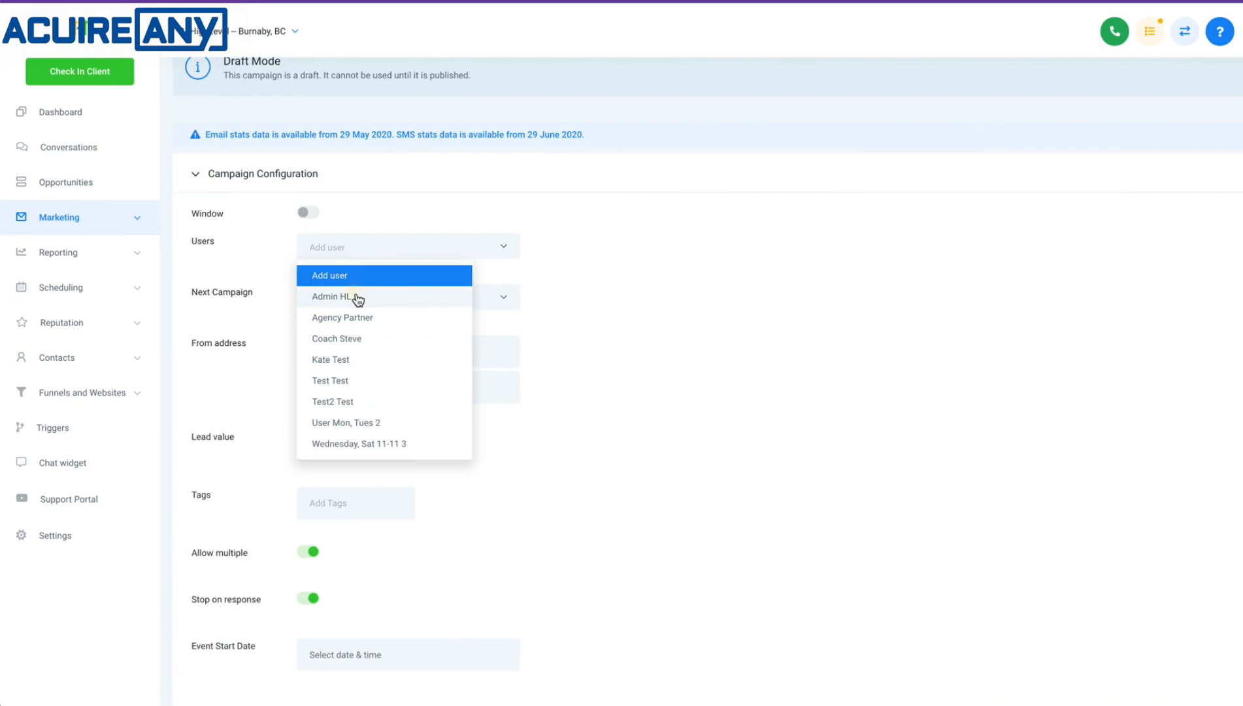
click(398, 300)
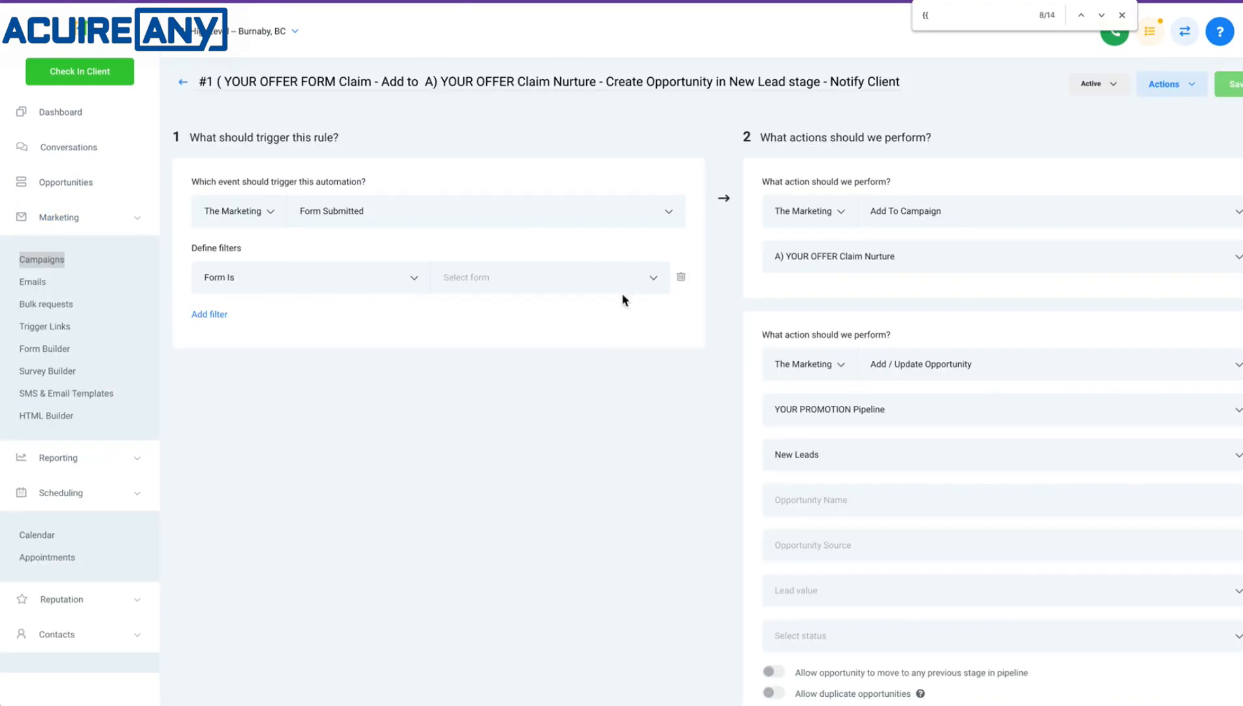
scroll(680, 327, down, 10)
scroll(742, 359, up, 15)
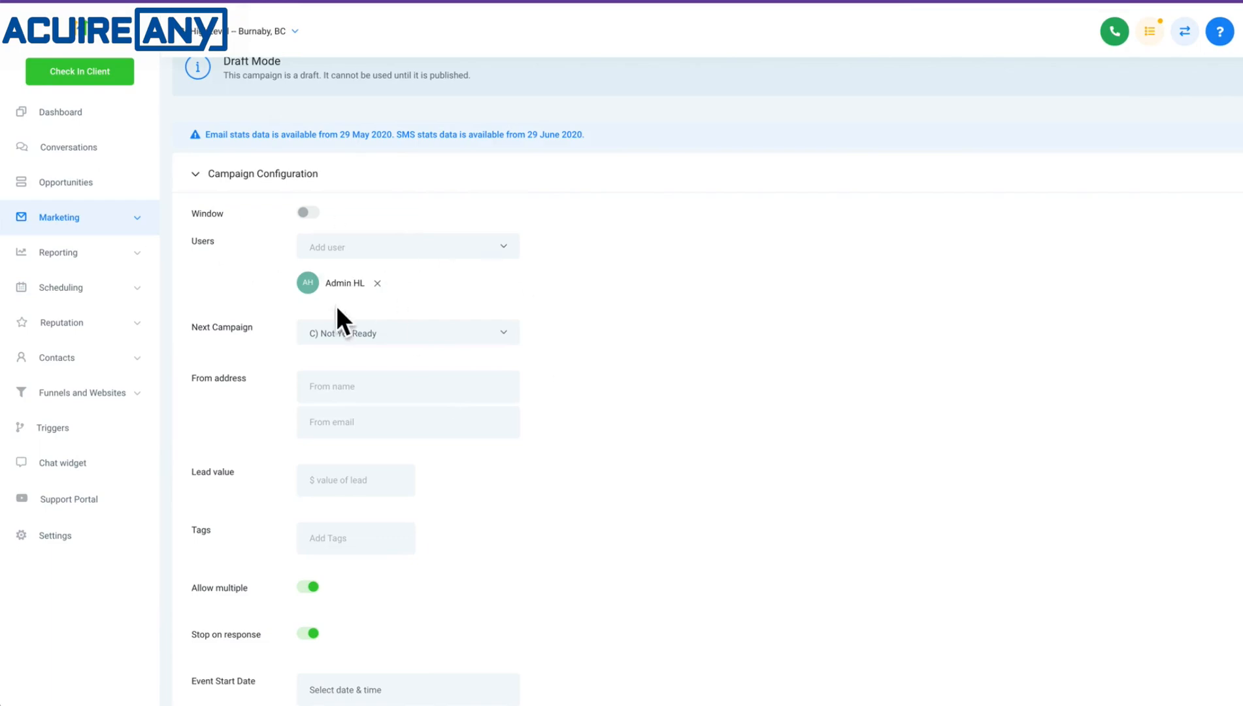
scroll(365, 303, down, 6)
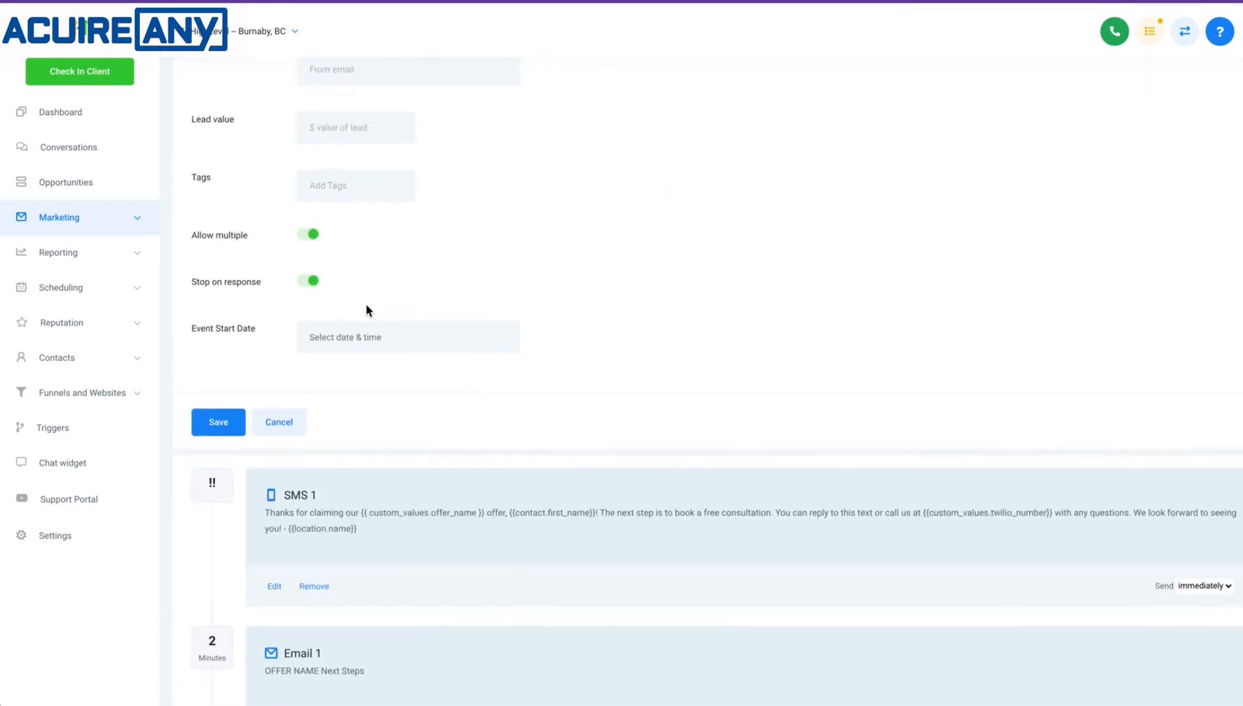
click(233, 411)
scroll(406, 288, up, 6)
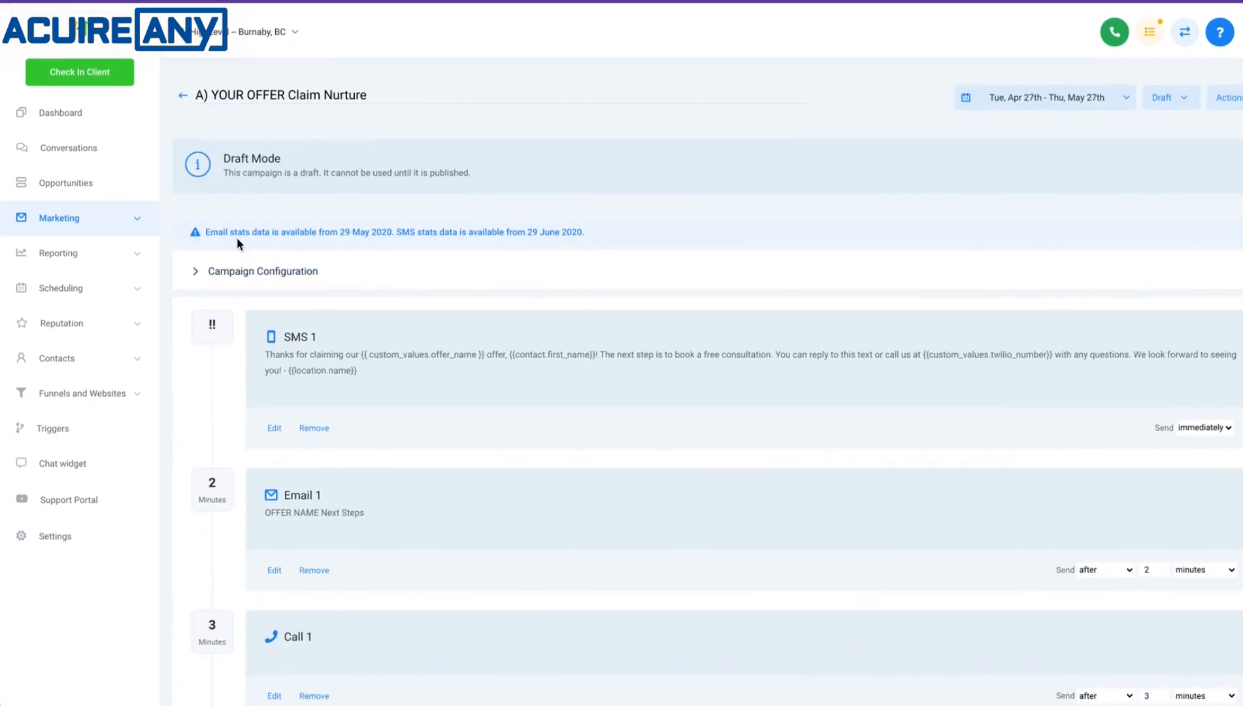
click(236, 264)
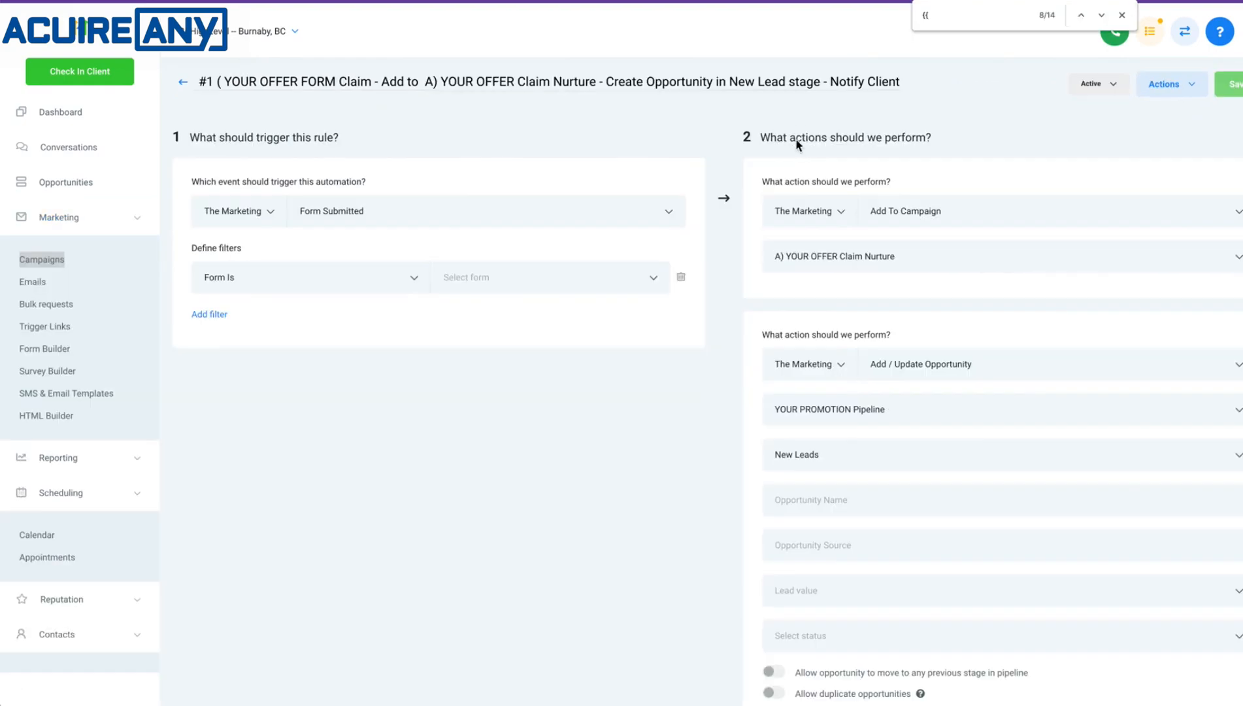
Step: Duplicate the #1 YOUR OFFER FORM Claim trigger into the GoHighLevel location, keeping the suggested name
click(1168, 89)
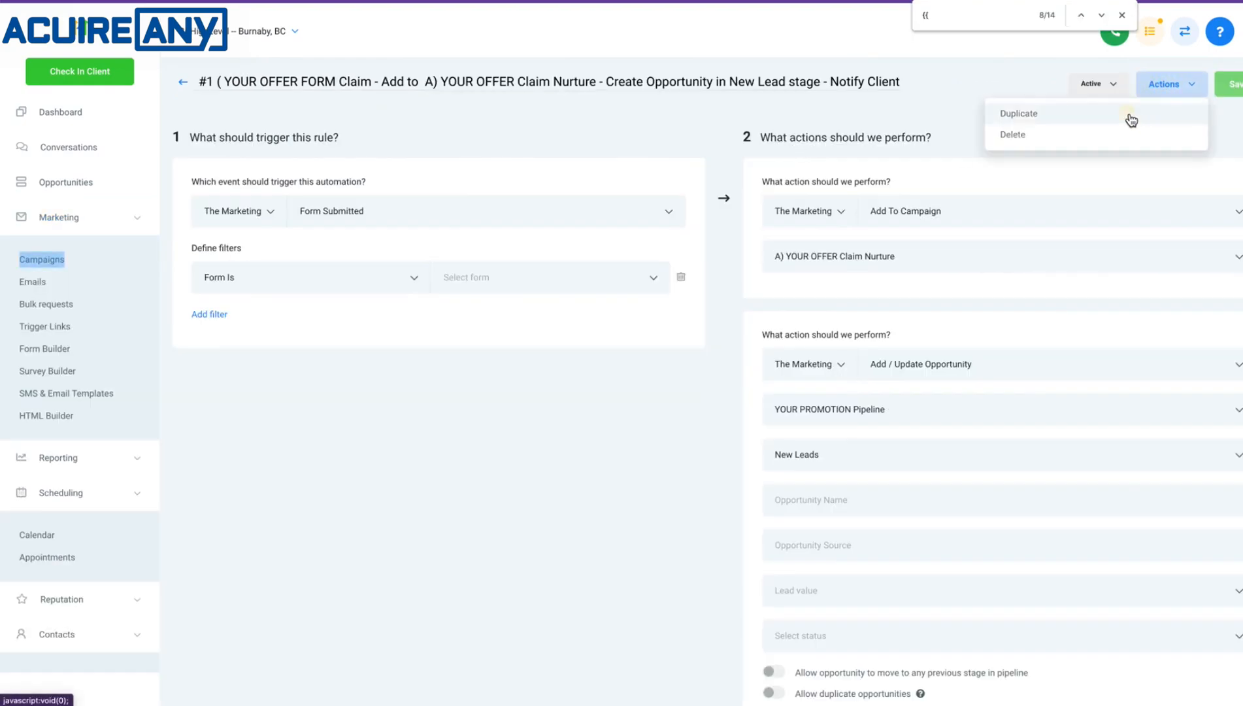
click(1130, 118)
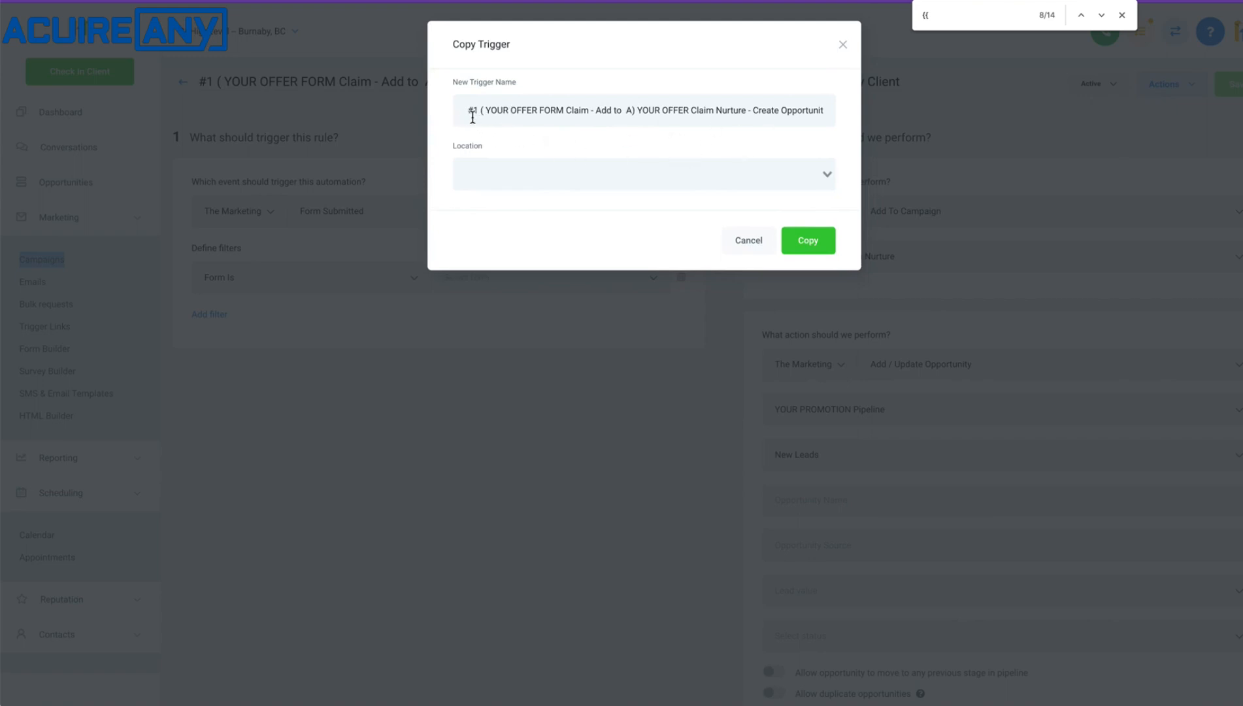
click(796, 173)
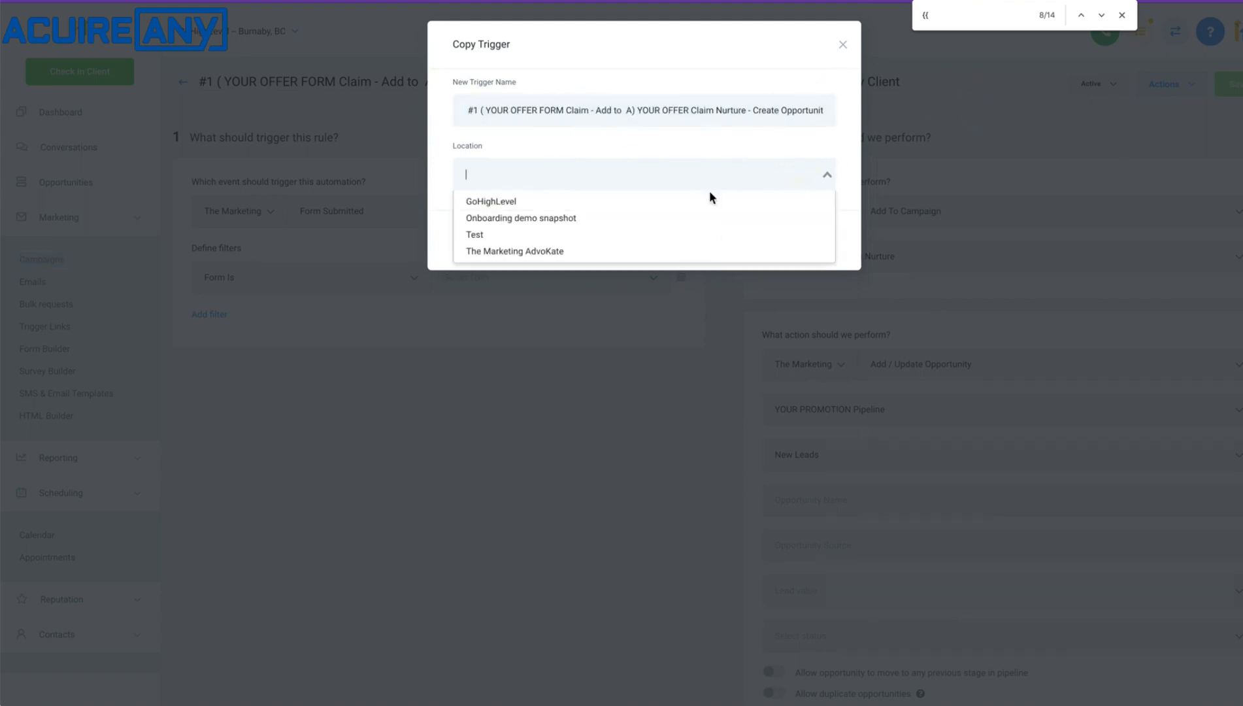
click(679, 197)
click(808, 240)
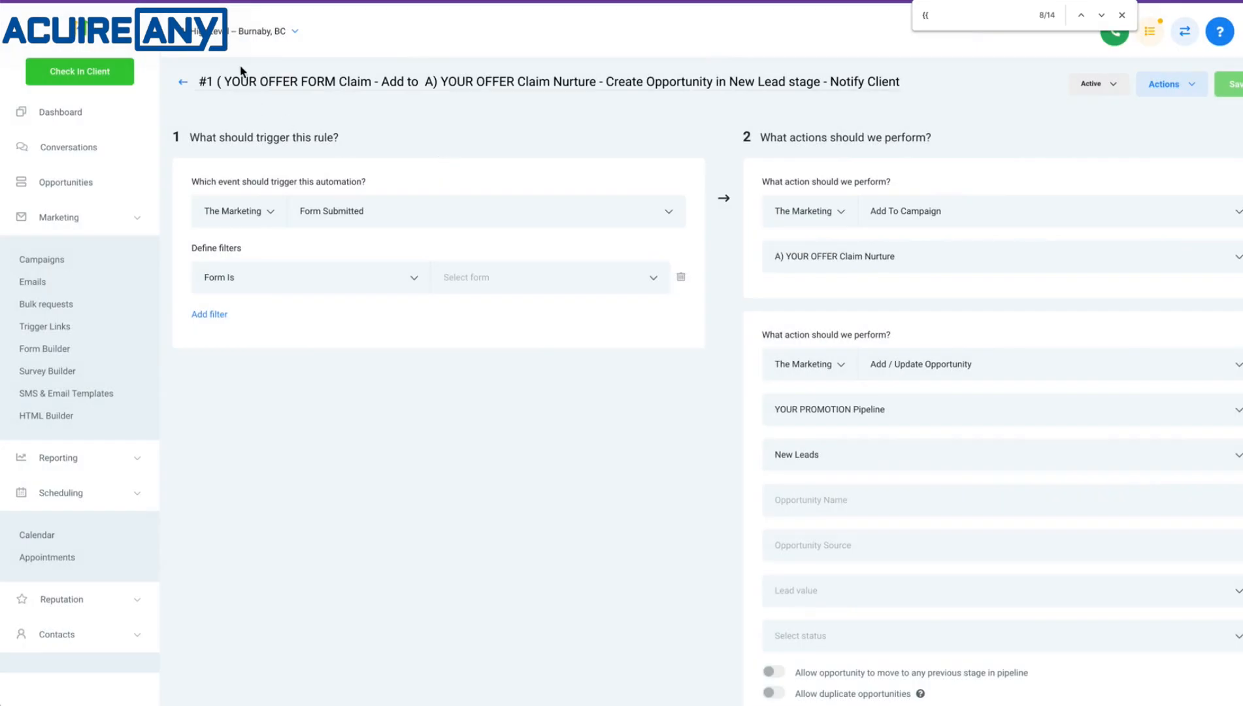
Step: Duplicate the trigger's browser tab and open the draft copy of the #1 trigger from the triggers list there
right_click(140, 1)
click(172, 48)
scroll(906, 262, down, 5)
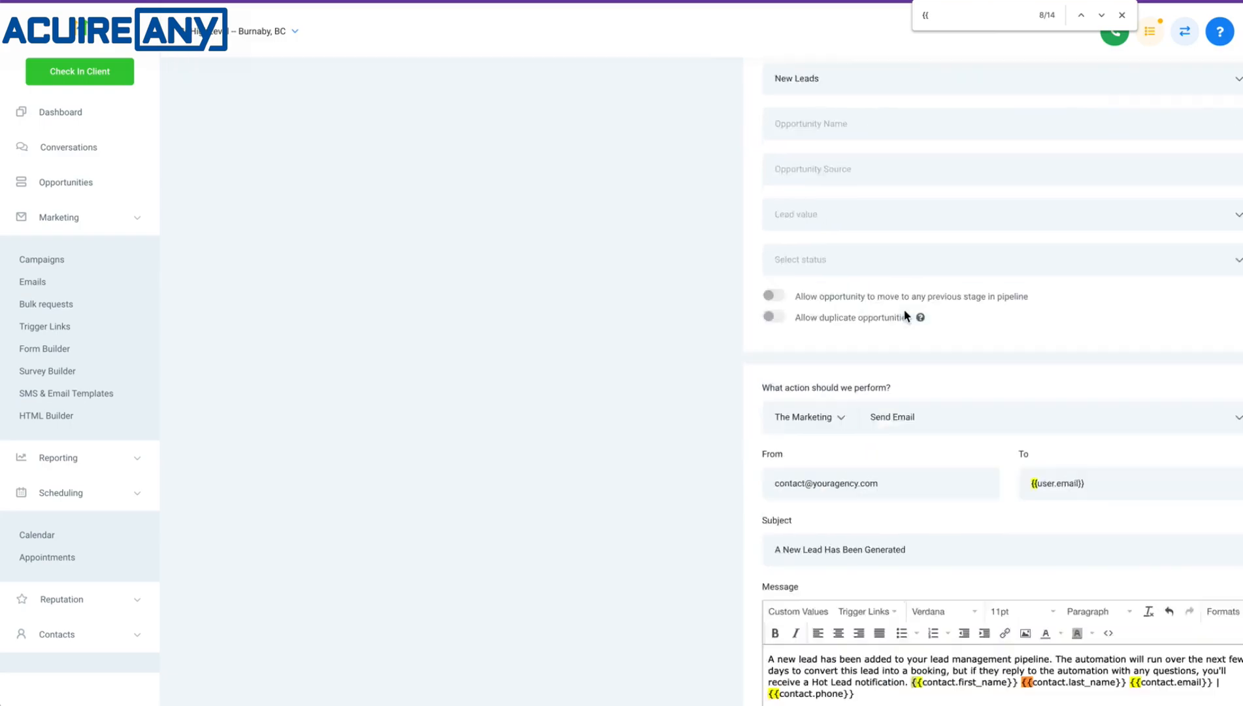
scroll(541, 200, down, 8)
scroll(517, 172, up, 13)
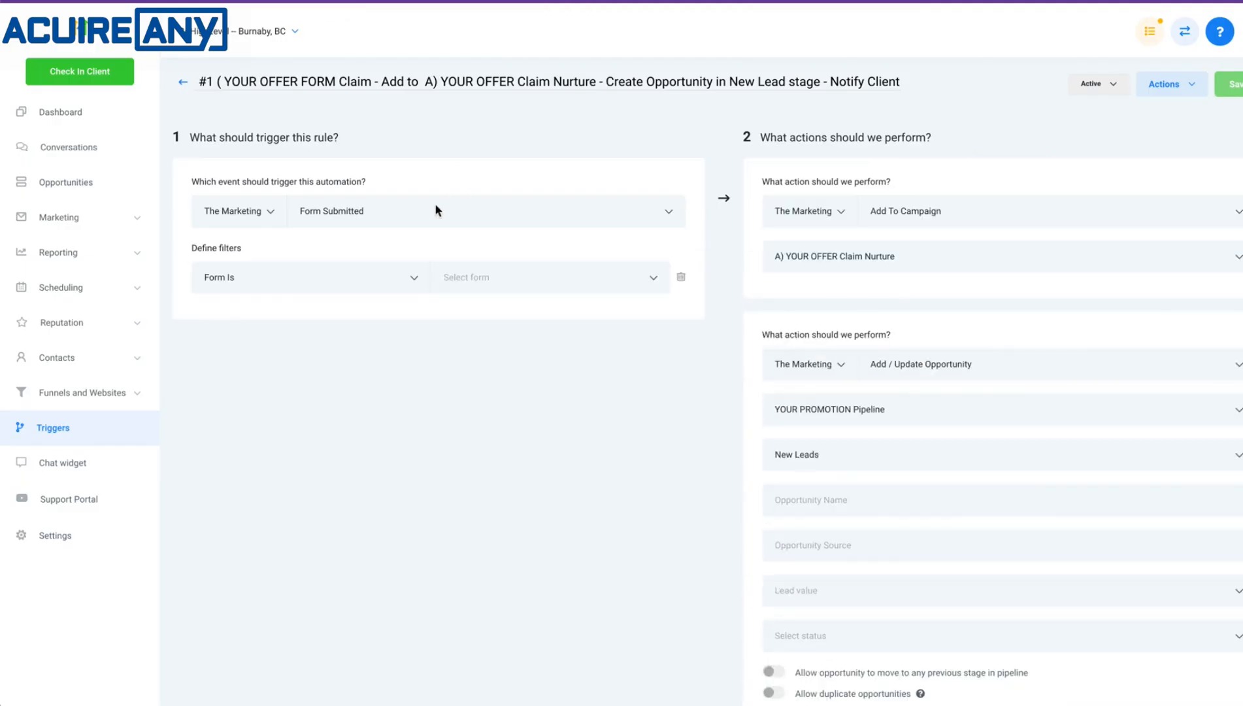
click(88, 427)
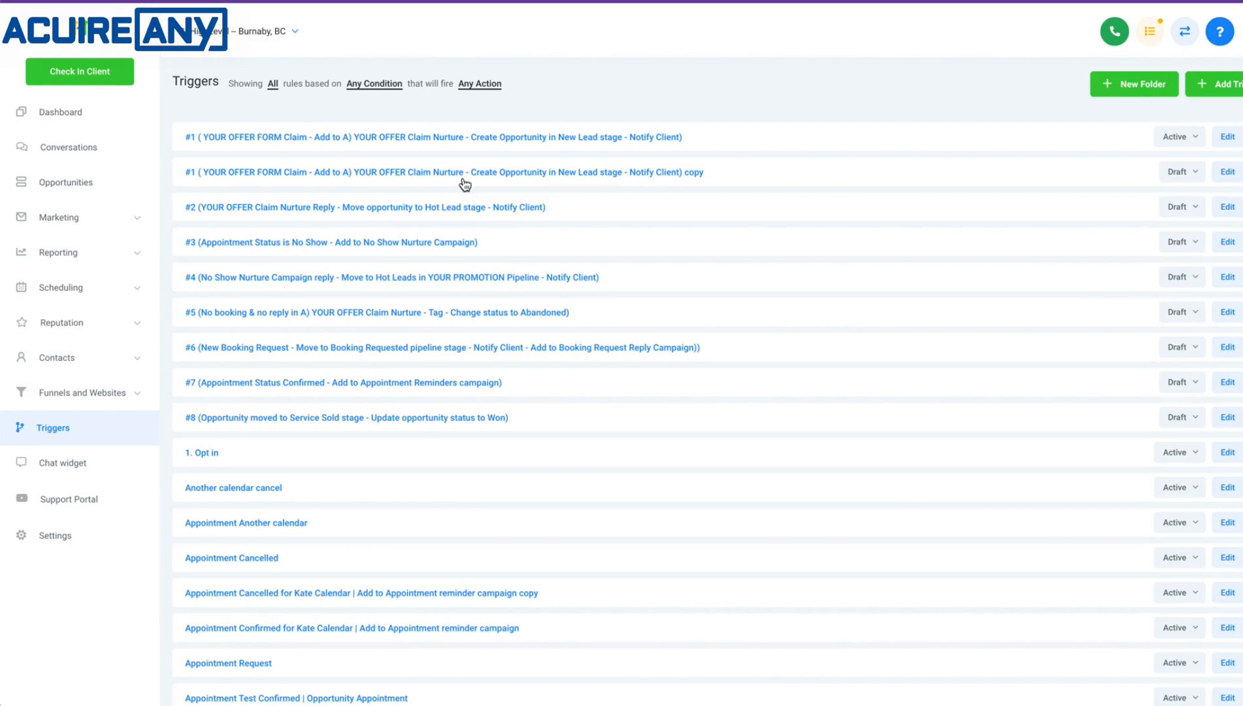
click(638, 174)
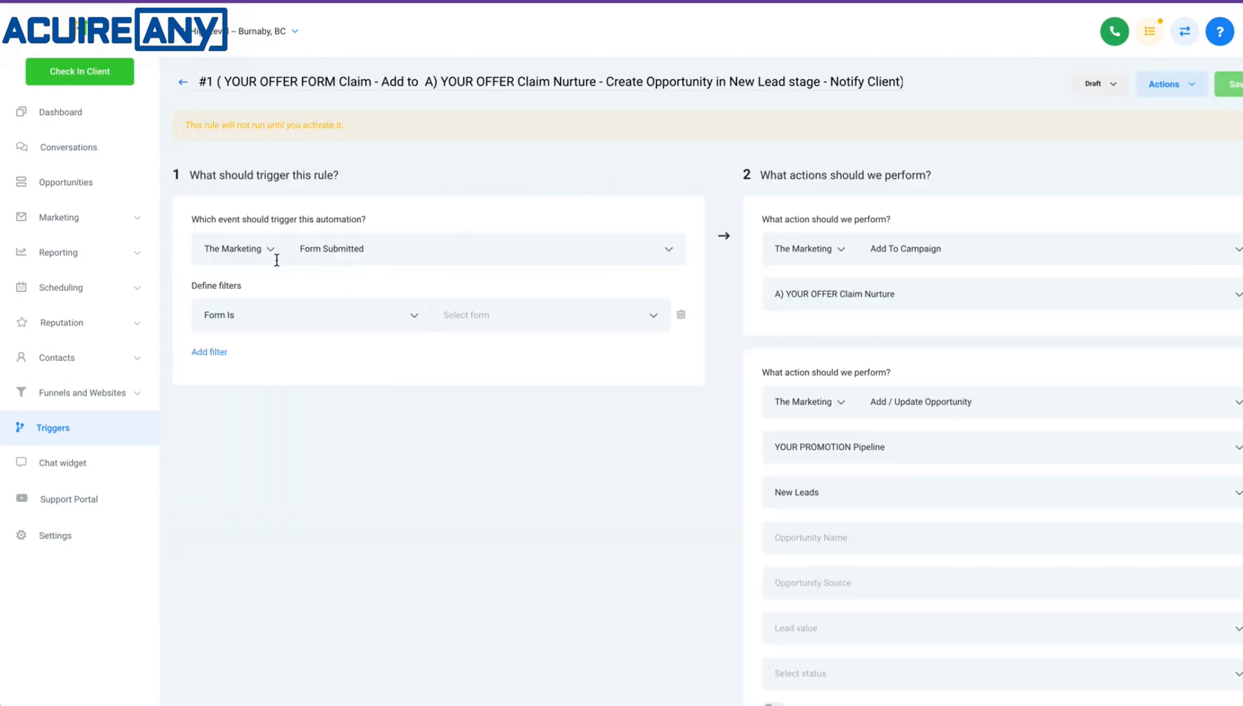
Step: Set the copied trigger's event to Added To Campaign, filtered to In Campaign A) Your Offer Claim Nurture
click(310, 255)
click(330, 300)
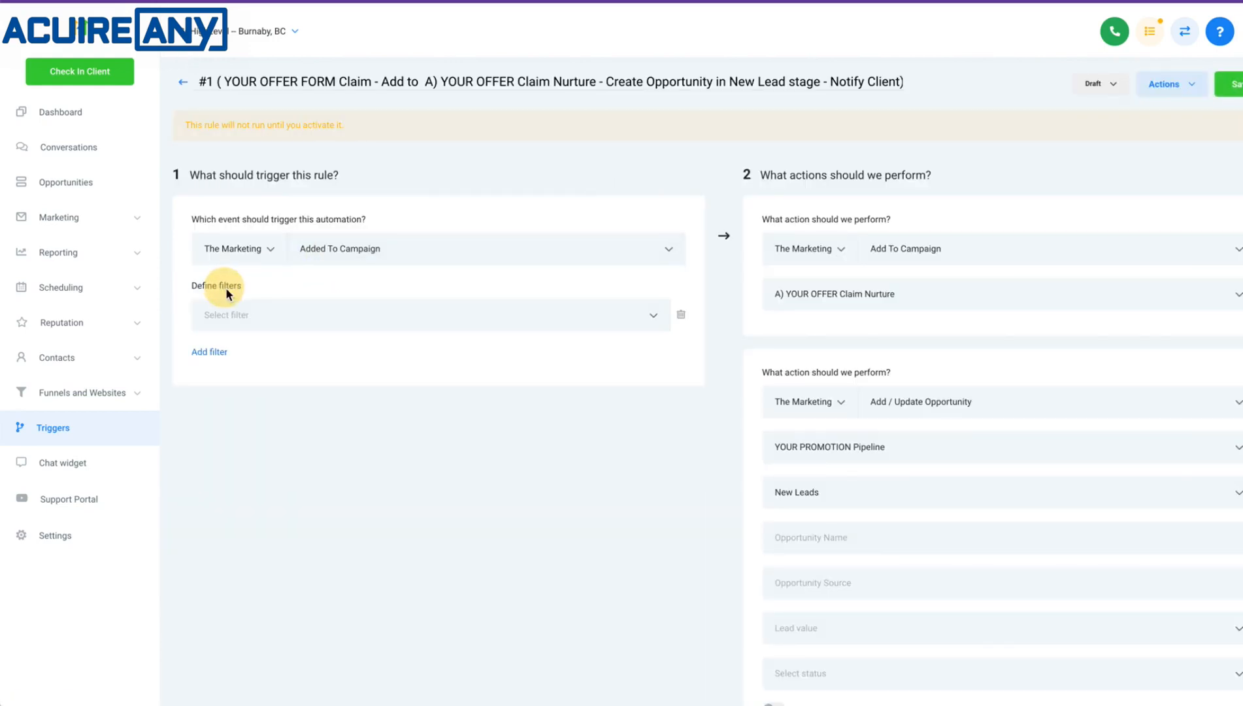
click(248, 311)
click(258, 364)
click(477, 315)
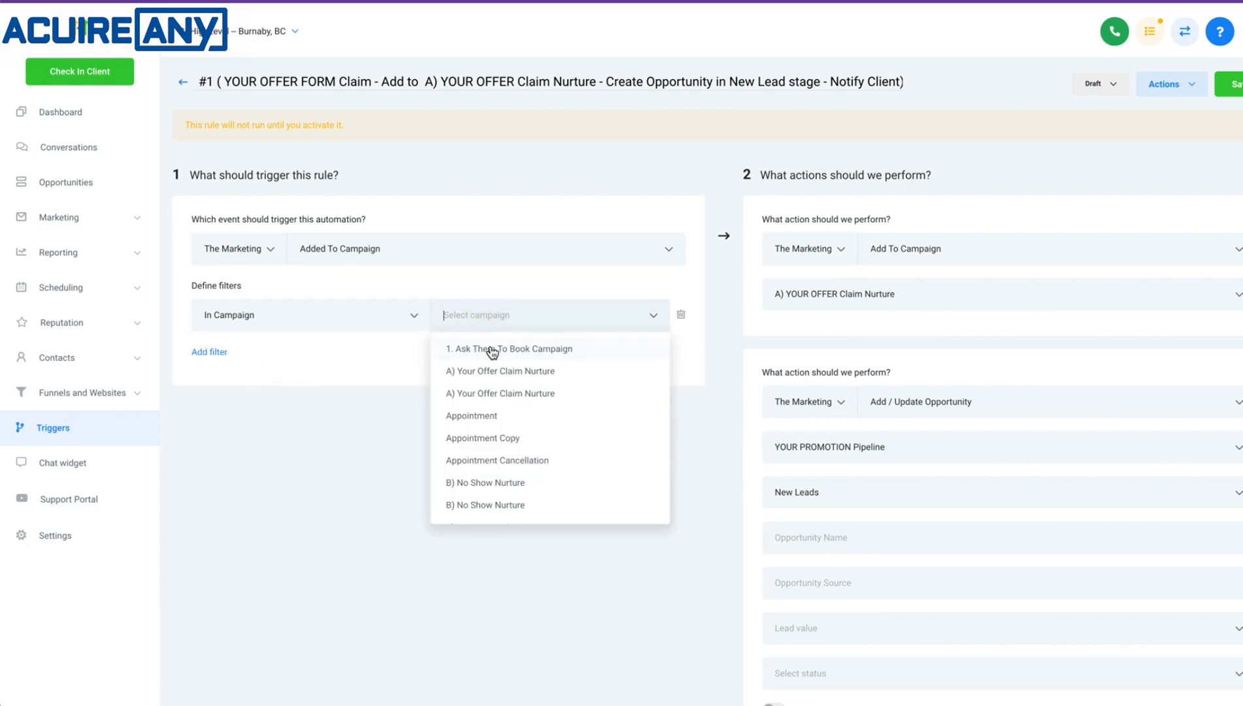
click(508, 374)
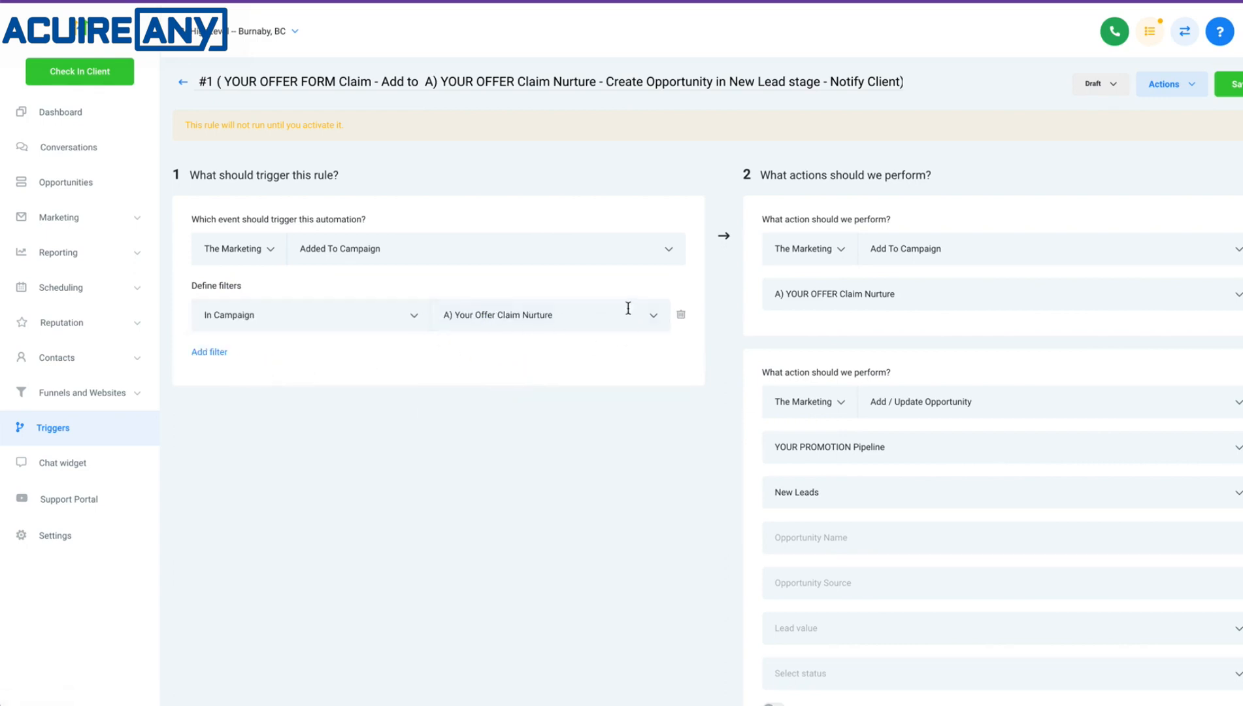
Step: Remove the Send Email, Send Sms and Assign To User actions from the original Form Submitted trigger
scroll(832, 294, down, 15)
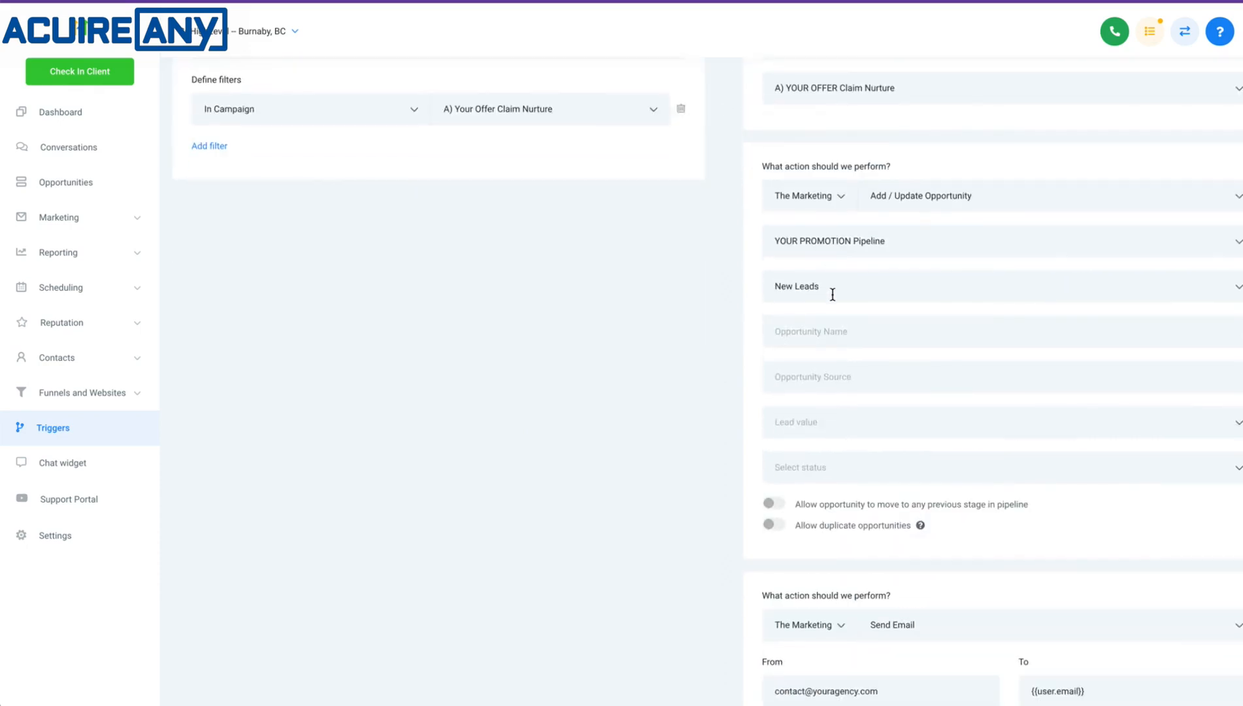
scroll(978, 290, up, 9)
scroll(977, 290, up, 6)
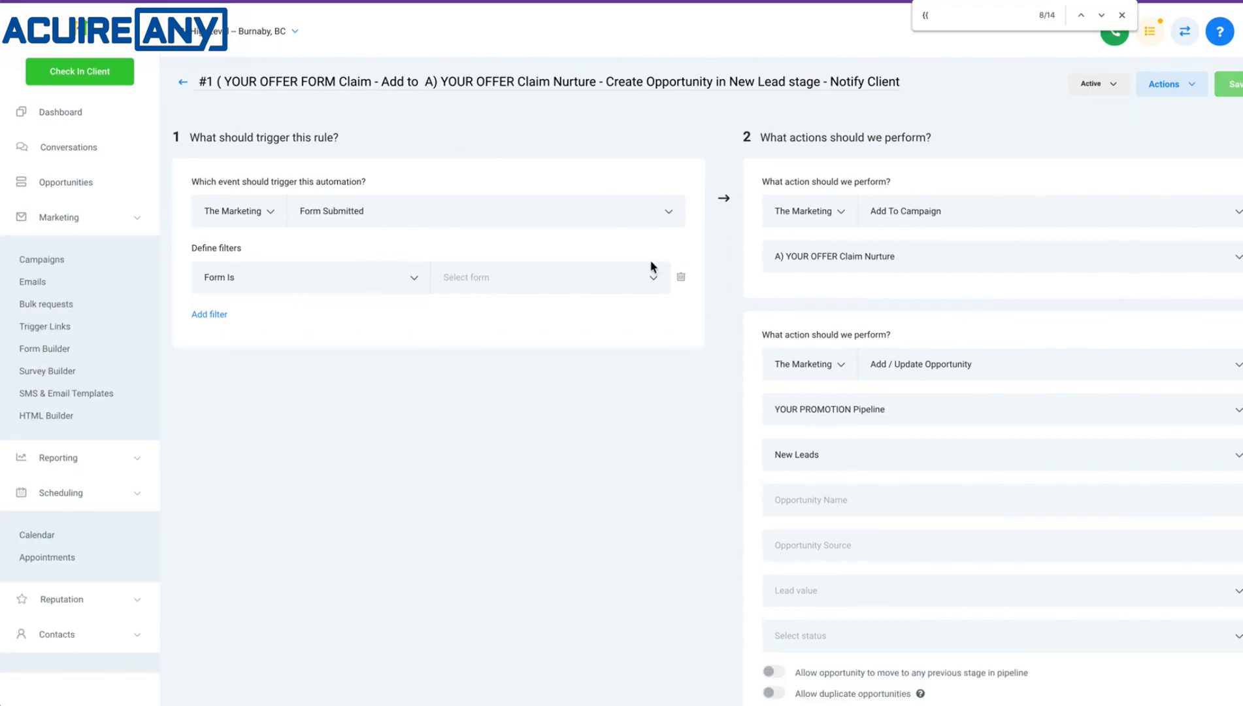
scroll(730, 312, down, 2)
scroll(480, 321, up, 2)
scroll(575, 294, down, 9)
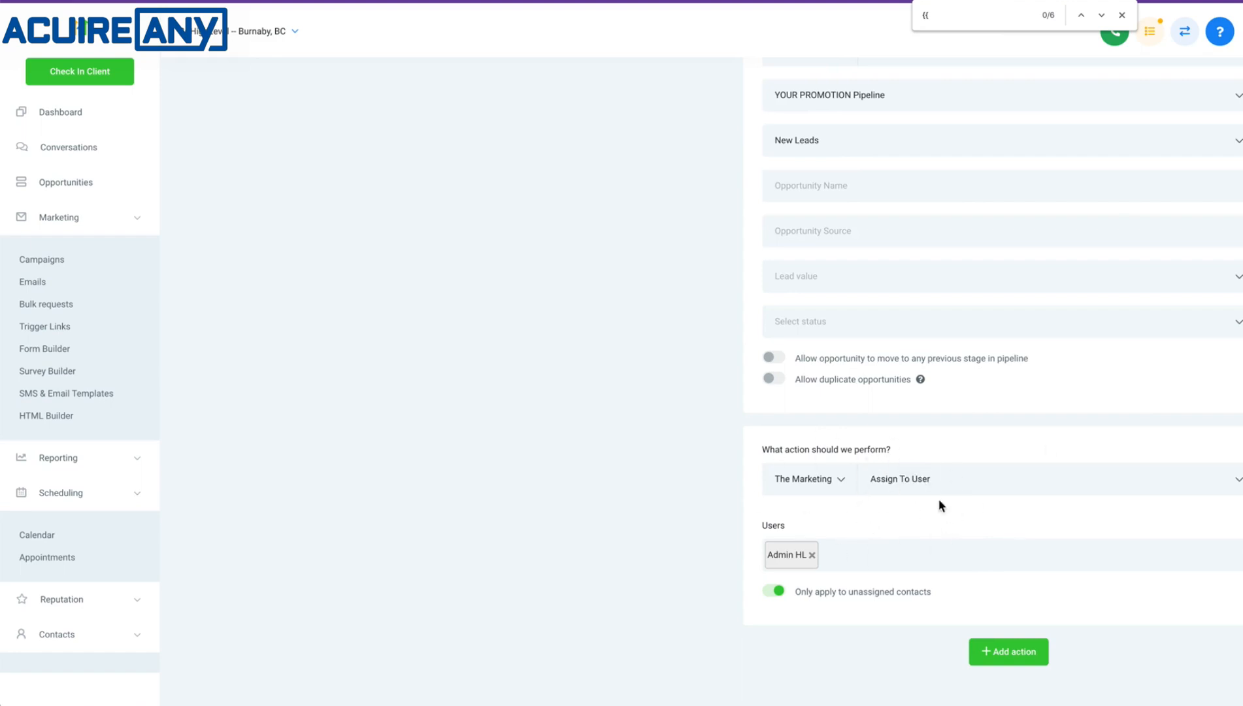
scroll(882, 574, up, 3)
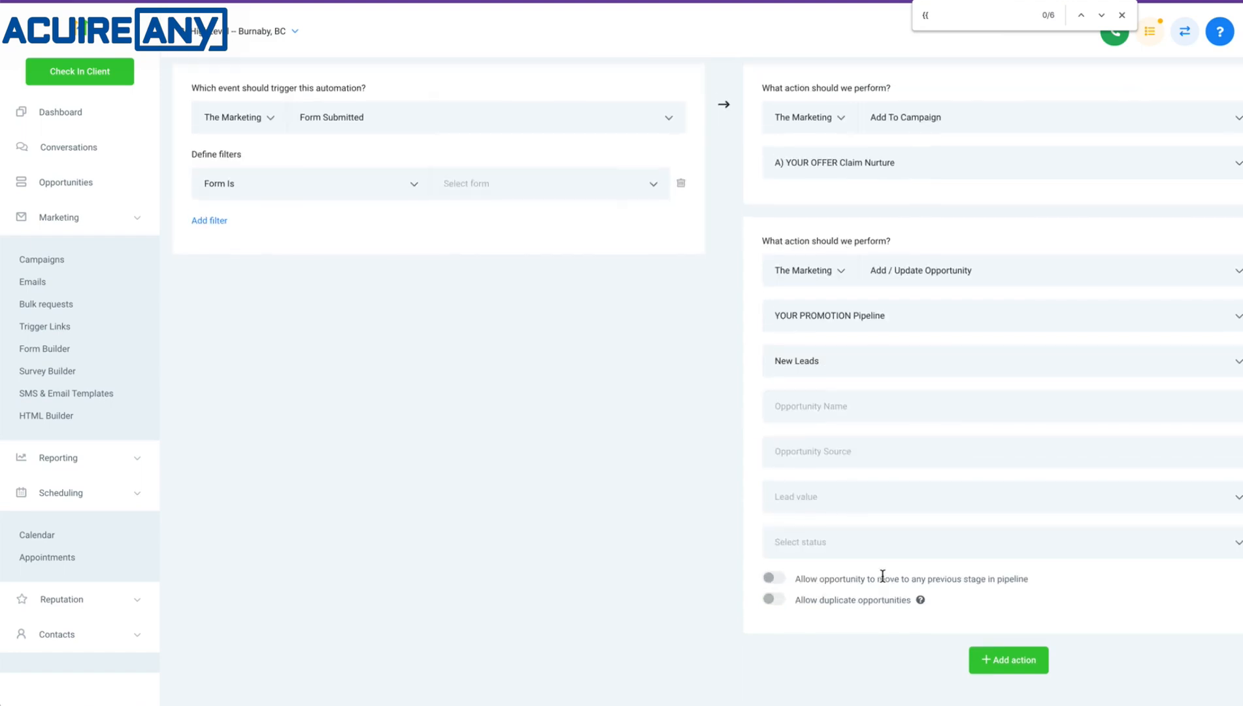
scroll(958, 294, up, 2)
scroll(959, 296, down, 2)
scroll(632, 523, up, 2)
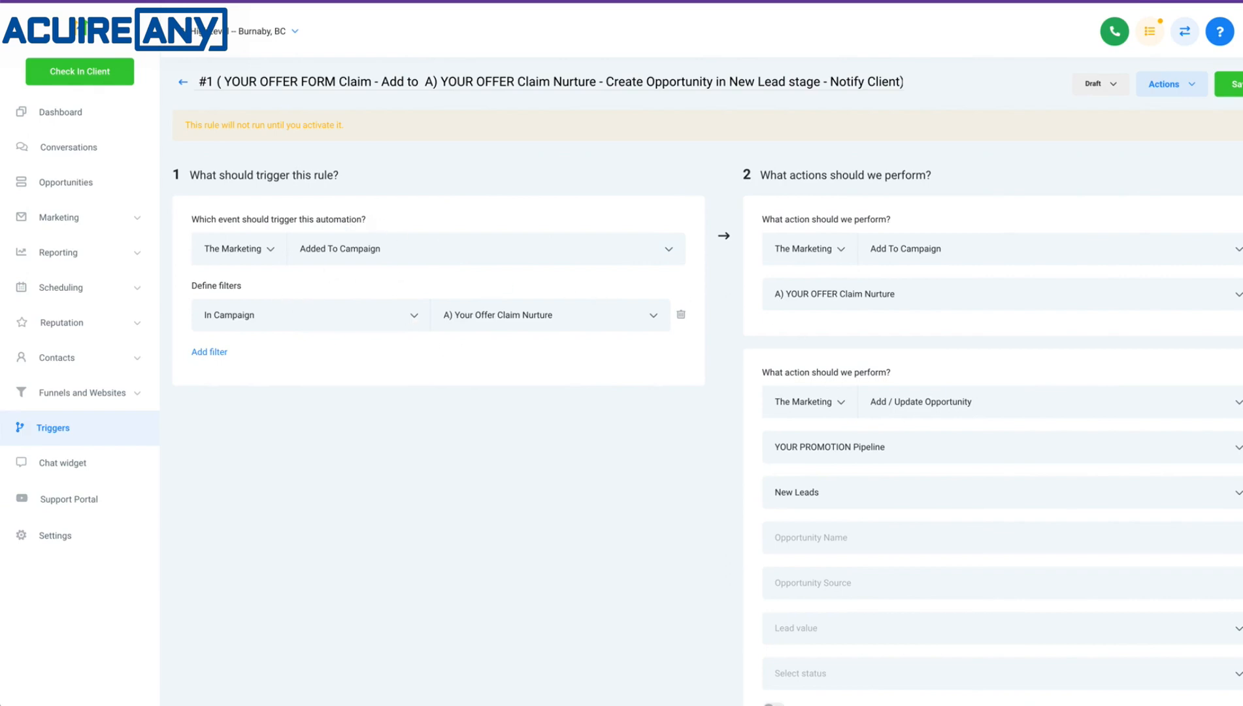
Step: Remove the Add To Campaign, Add / Update Opportunity and Assign To User actions from the copied Added To Campaign trigger
click(1242, 219)
click(1242, 220)
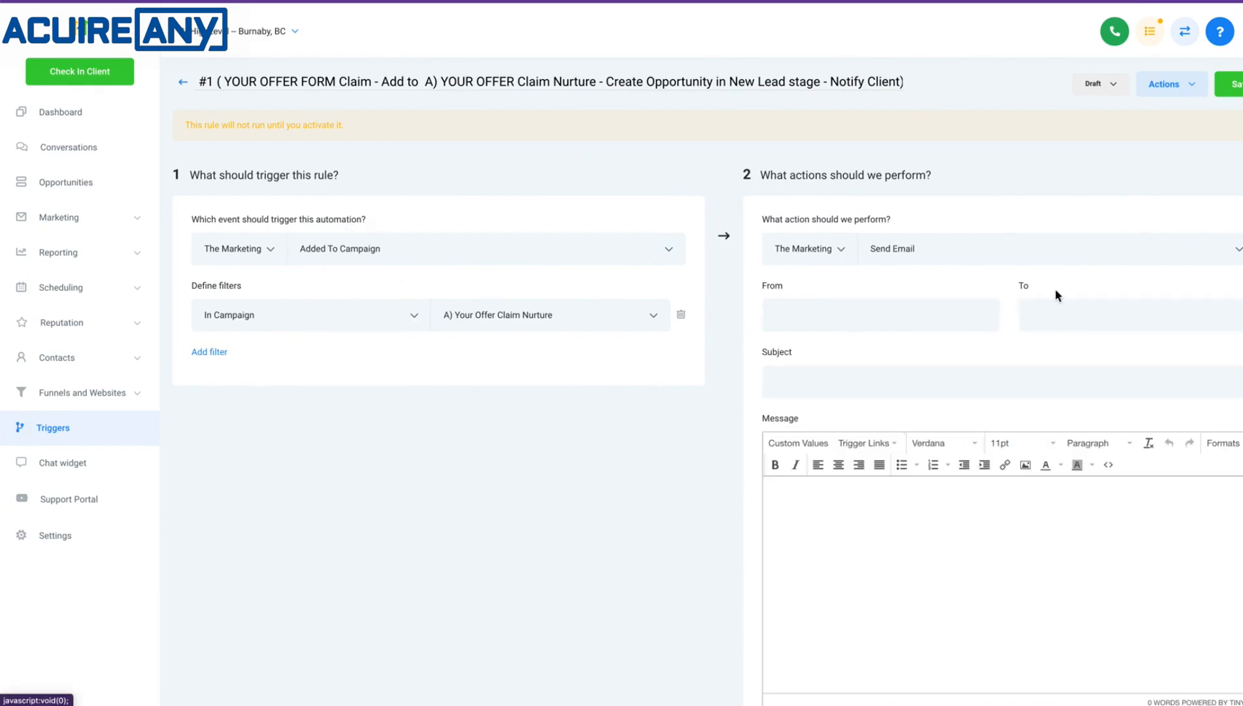
scroll(923, 353, down, 15)
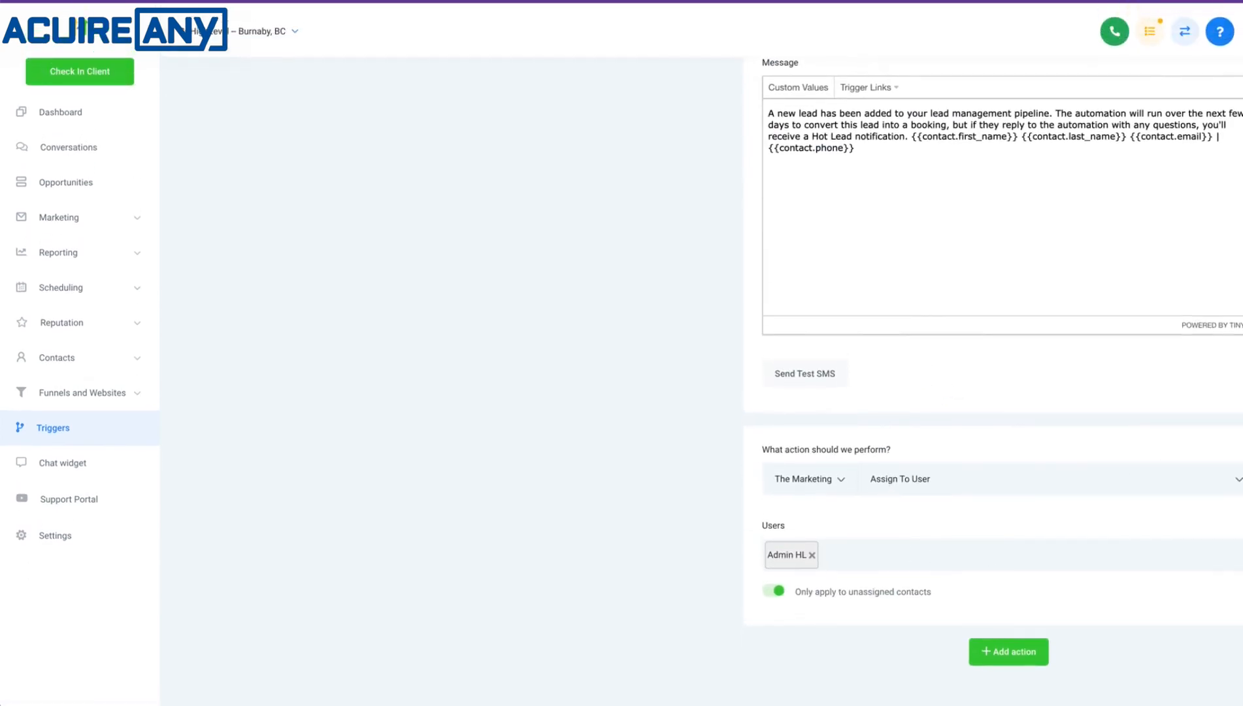
scroll(842, 632, up, 3)
scroll(841, 617, up, 10)
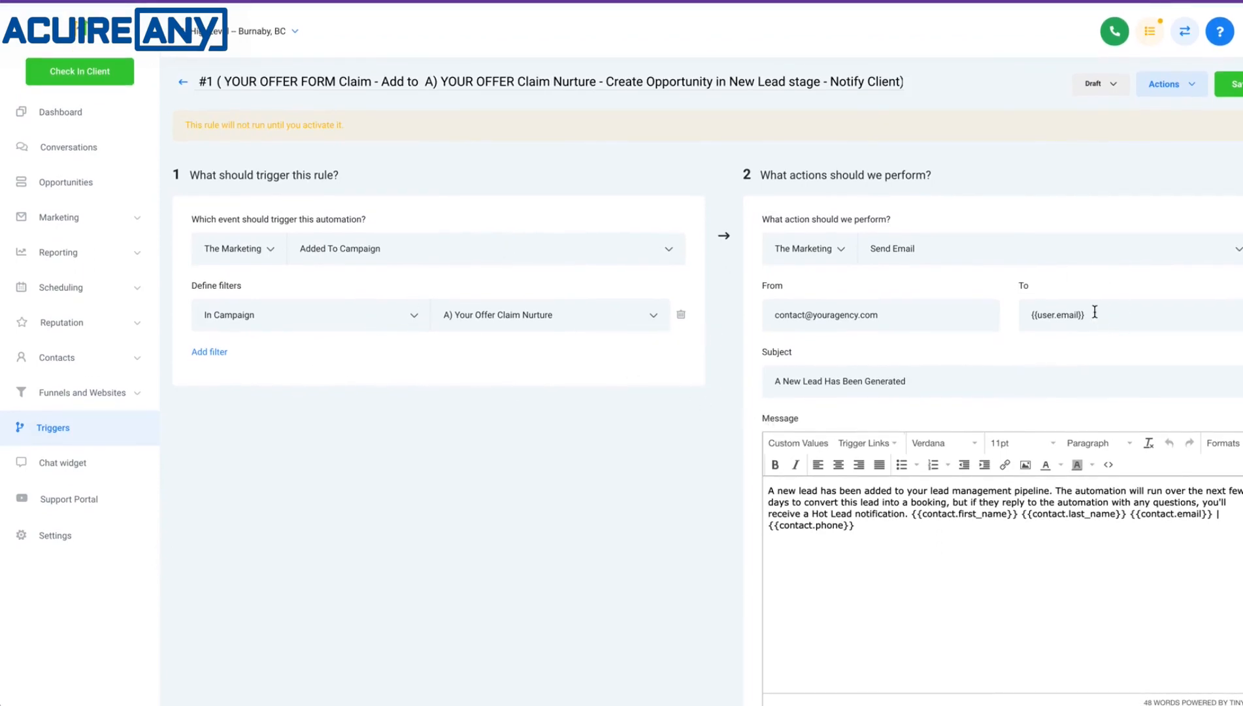
scroll(1046, 324, down, 10)
scroll(849, 397, up, 1)
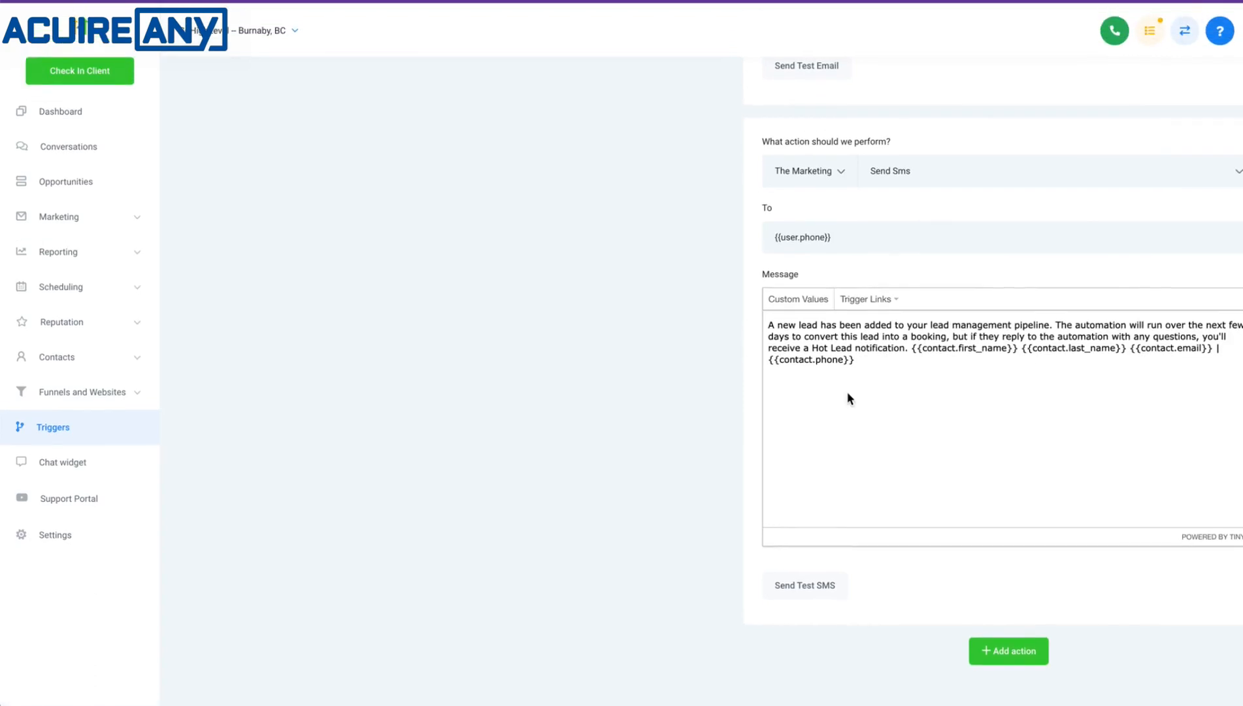
scroll(848, 397, up, 10)
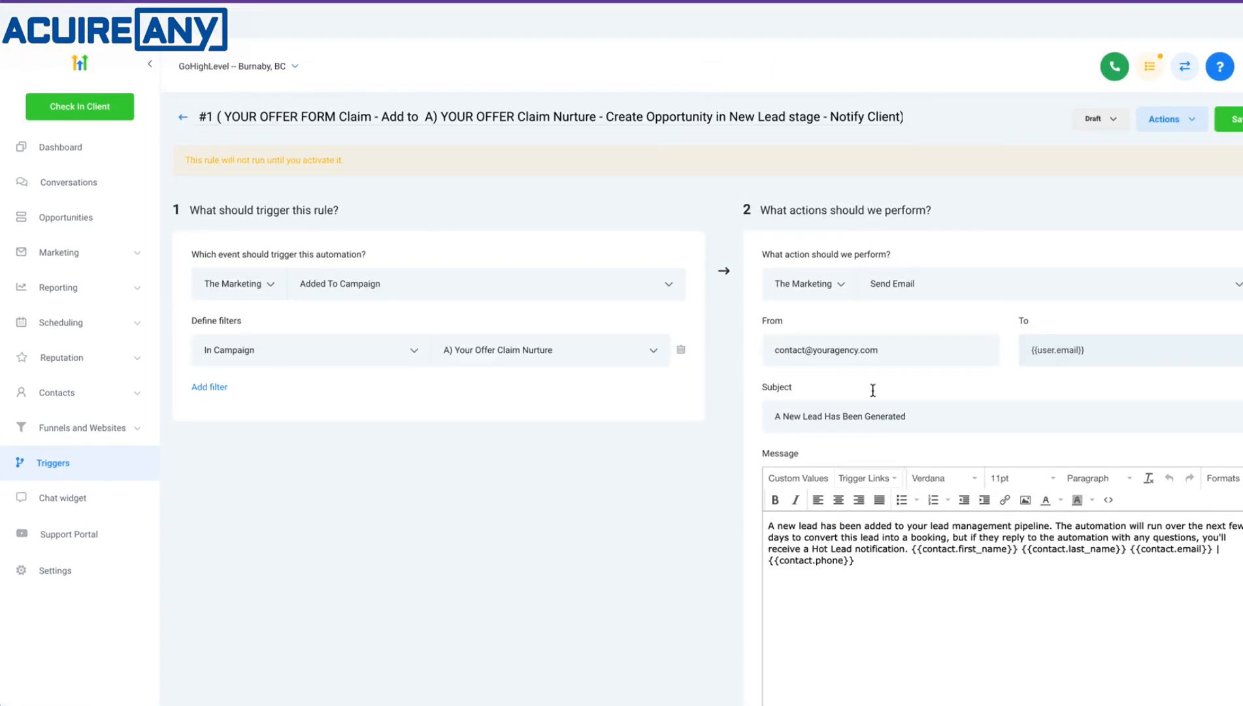
scroll(903, 353, down, 10)
scroll(1016, 361, up, 9)
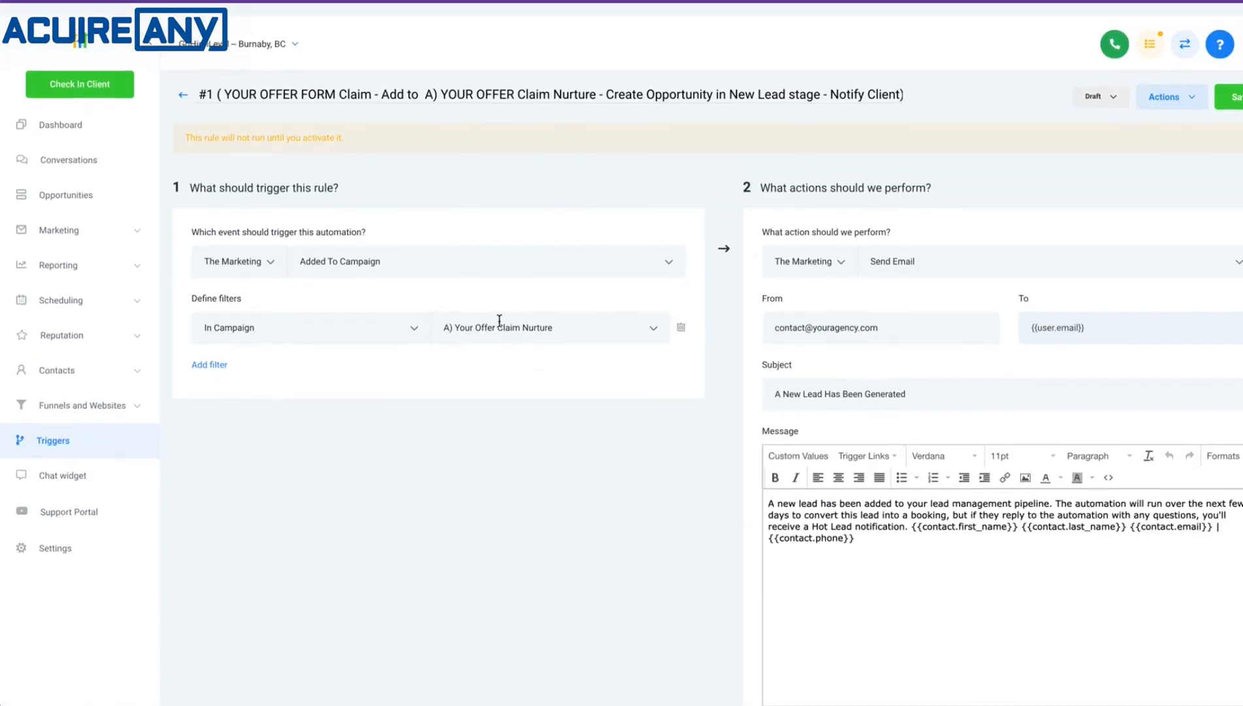
scroll(431, 250, down, 1)
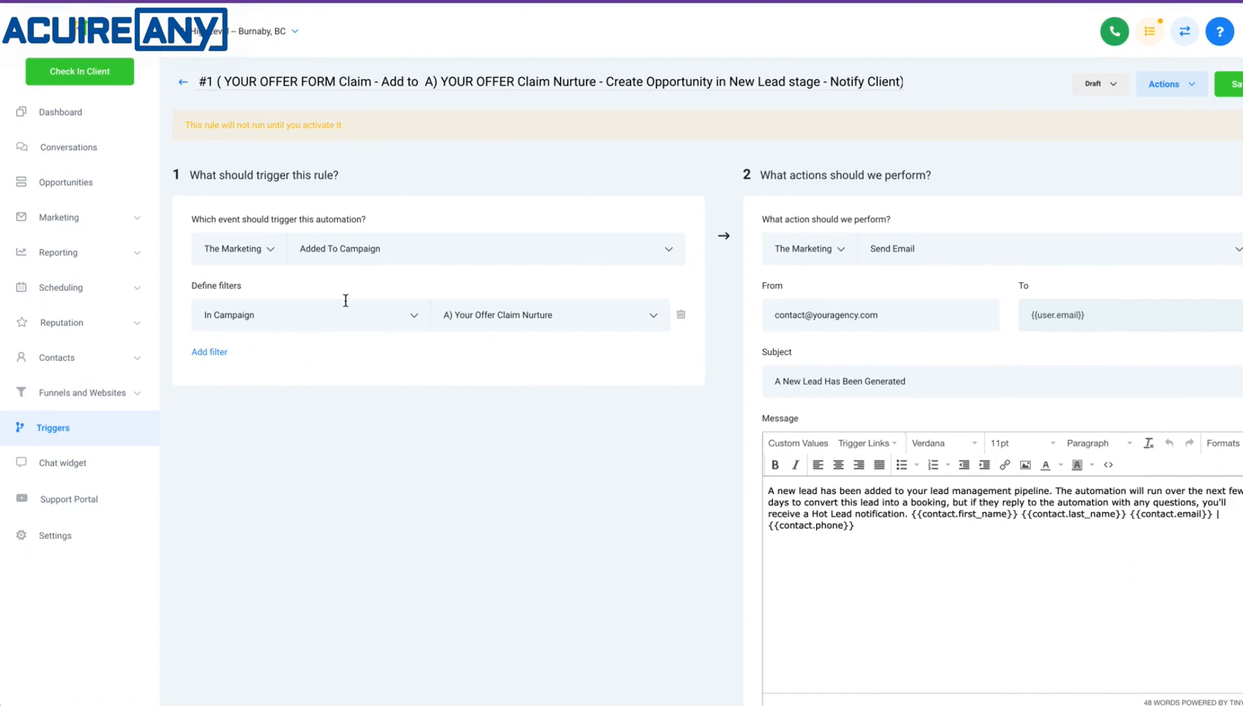